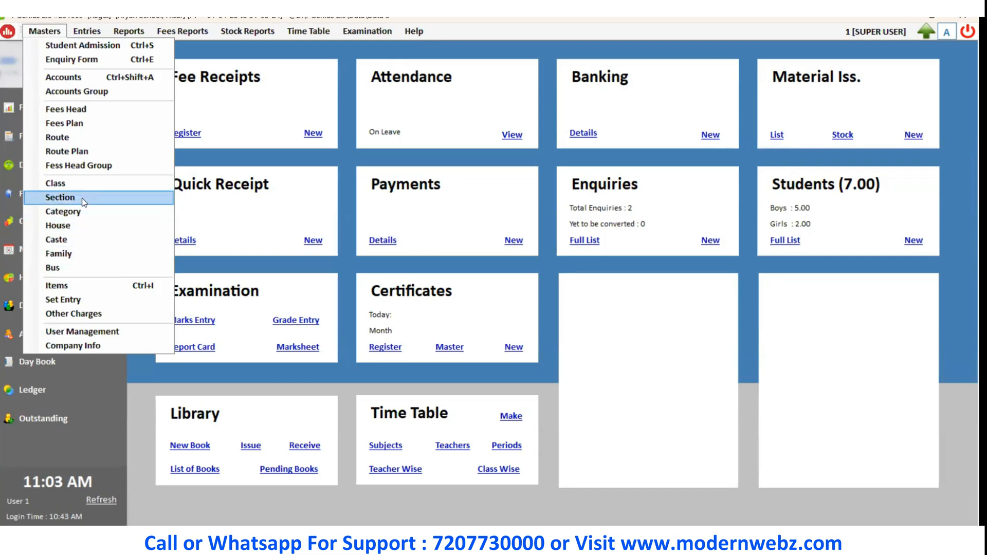
Open the item master and add a new item Register, company Classmate, rate 80, opening stock 800.
left_click(87, 289)
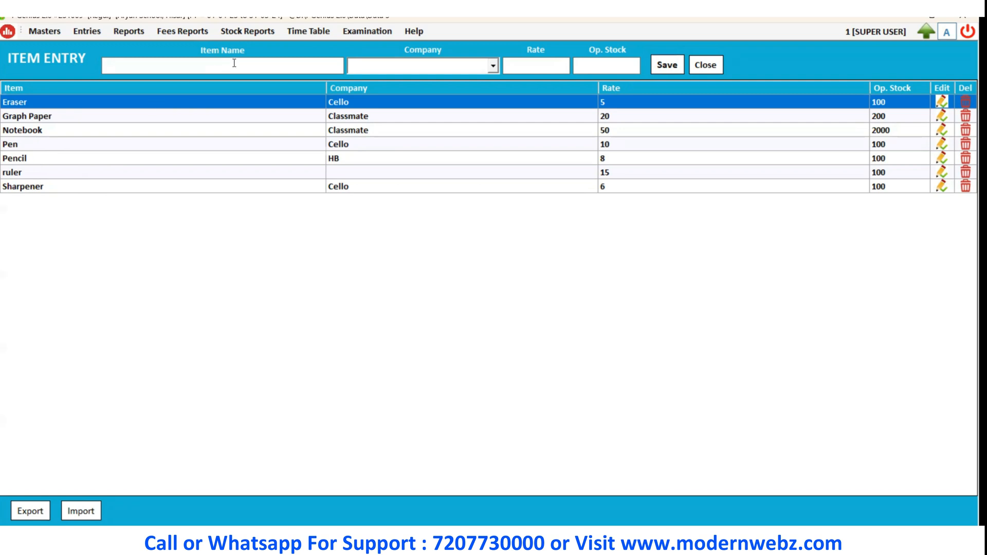
type("Register")
key("Tab")
type("Classmate")
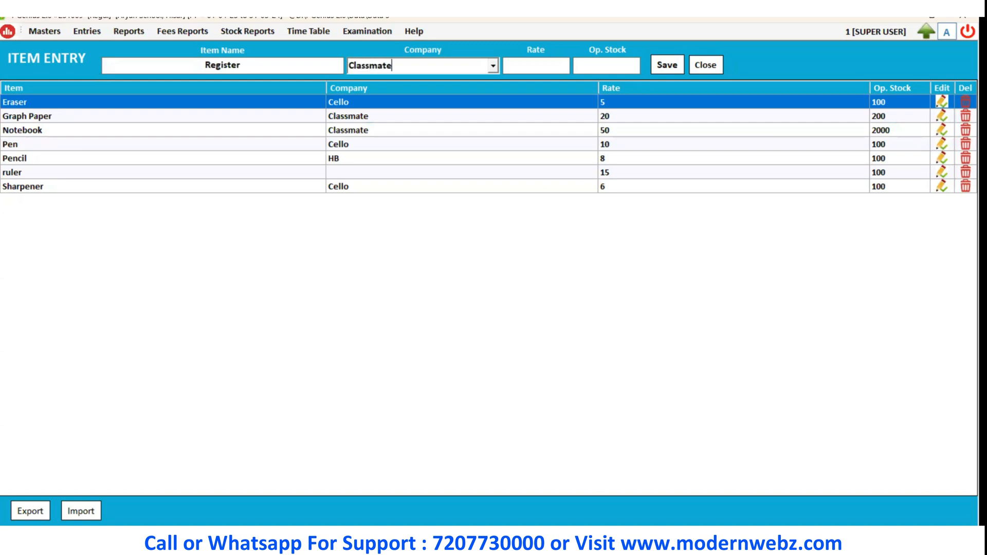
key("Tab")
type("80")
key("Tab")
type("800")
left_click(667, 65)
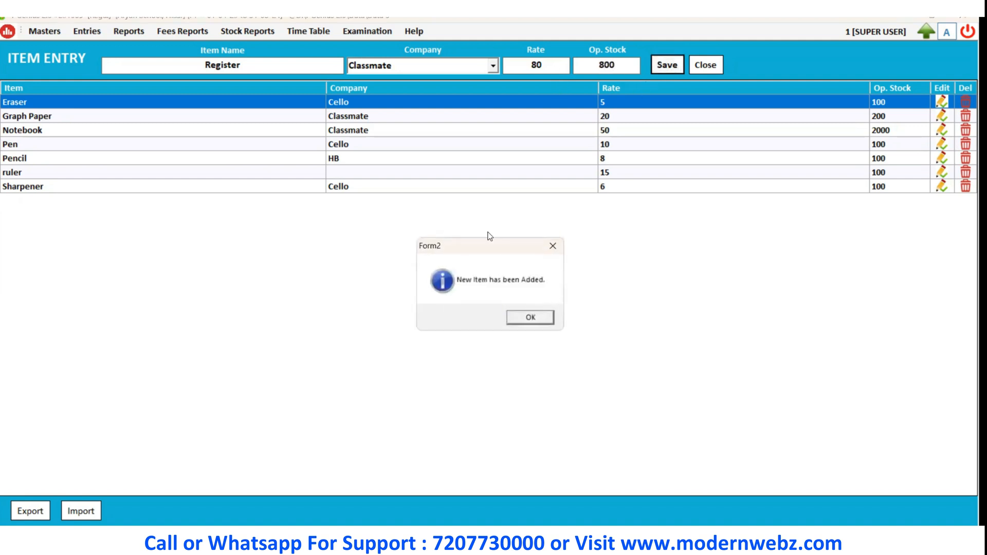
left_click(524, 319)
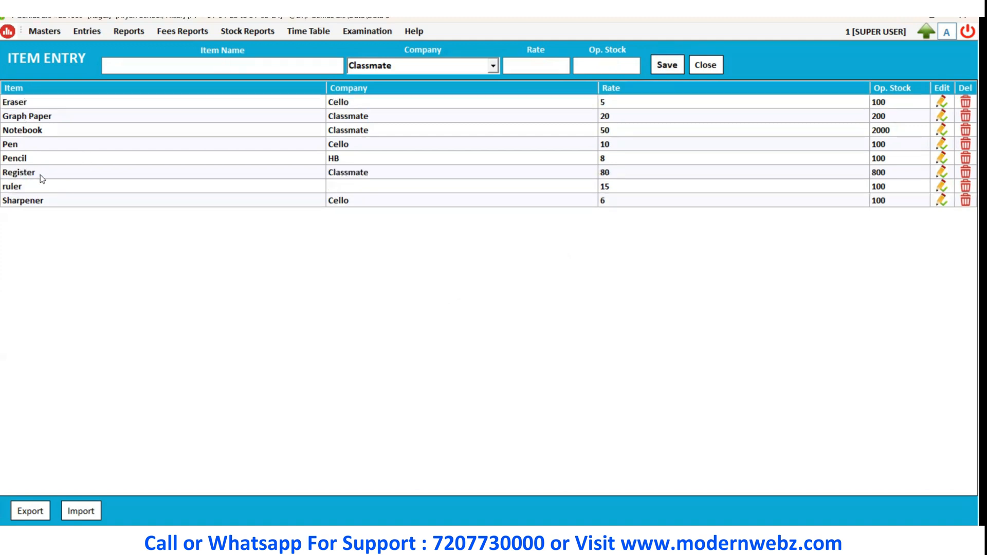
Edit the Register item, change its company to Classmate Company, update it and close the item list.
left_click(39, 176)
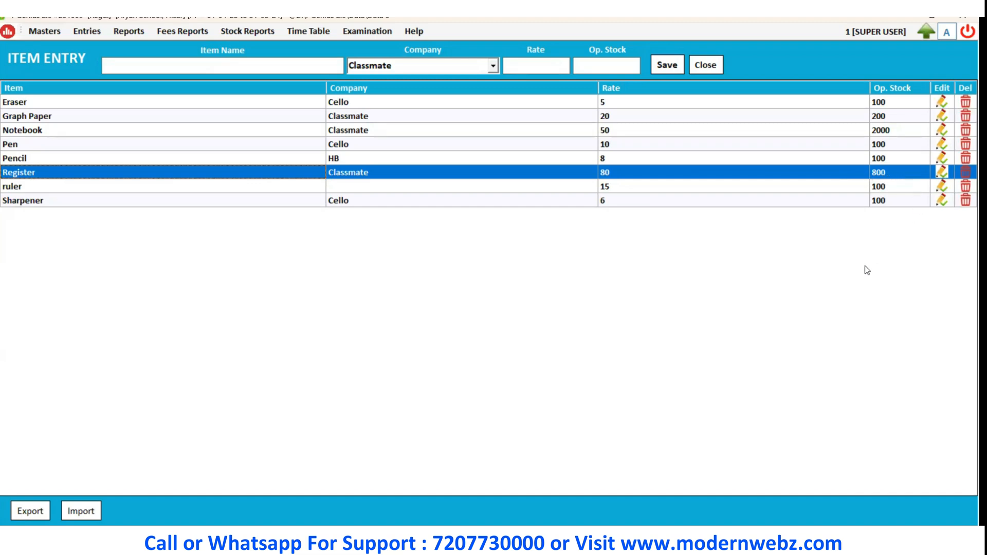
left_click(465, 185)
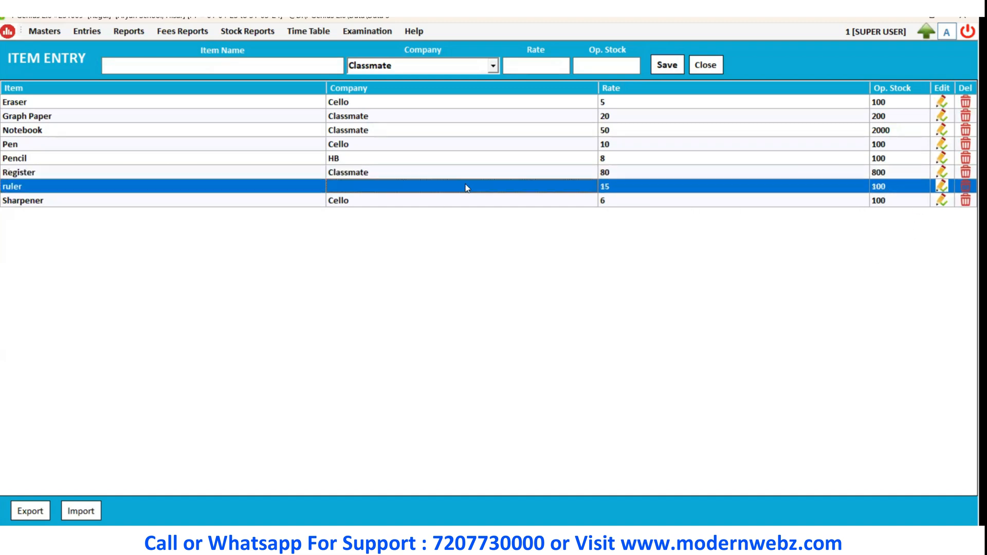
double_click(378, 177)
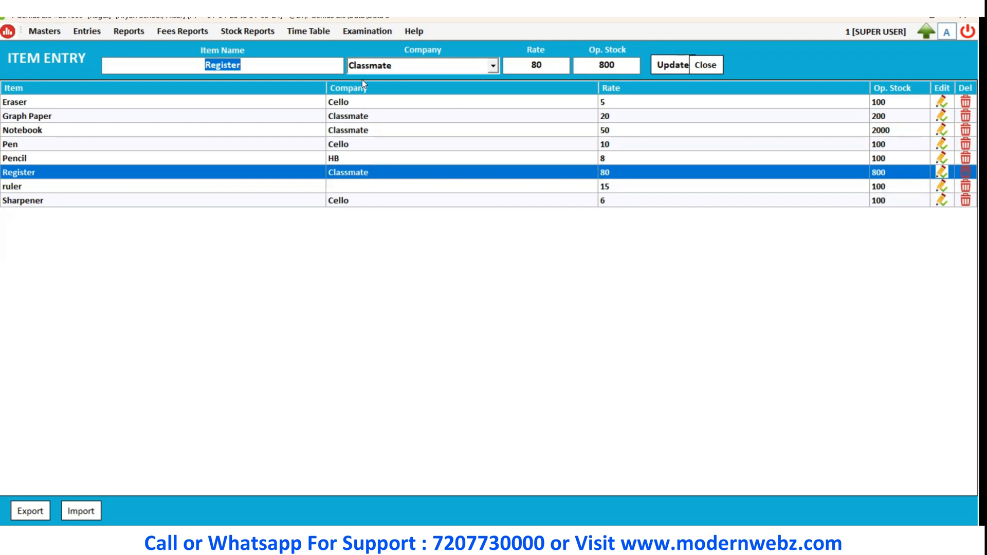
left_click(405, 67)
left_click(405, 67)
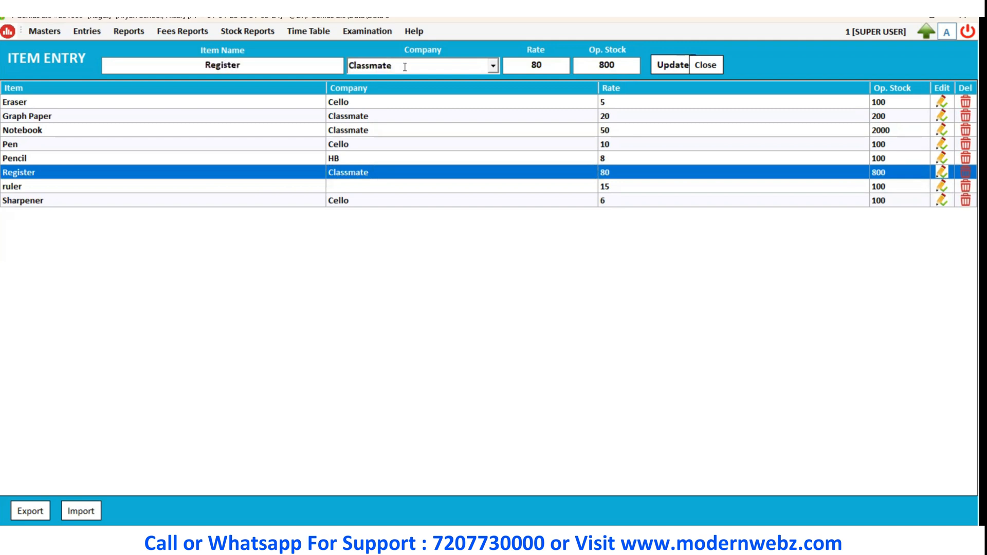
type("Company")
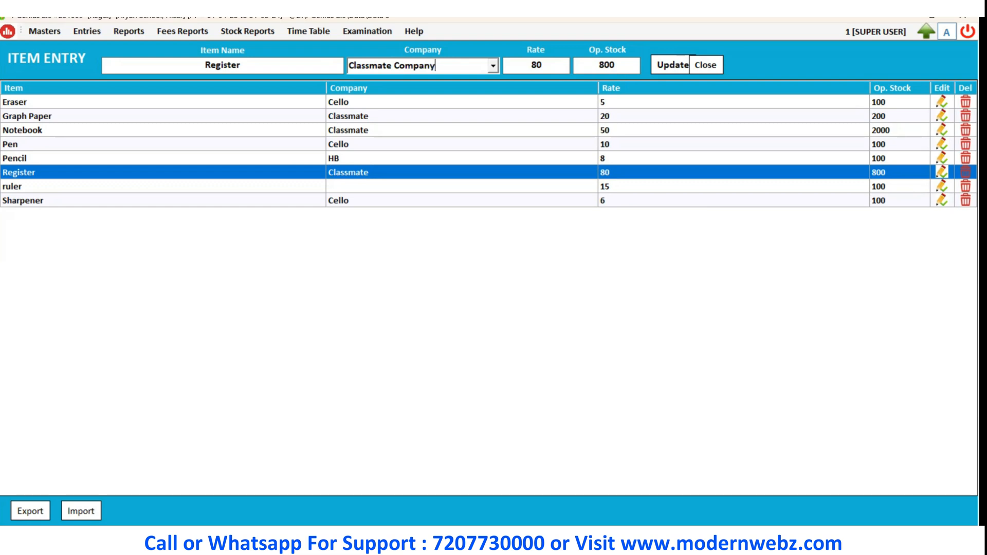
left_click(668, 67)
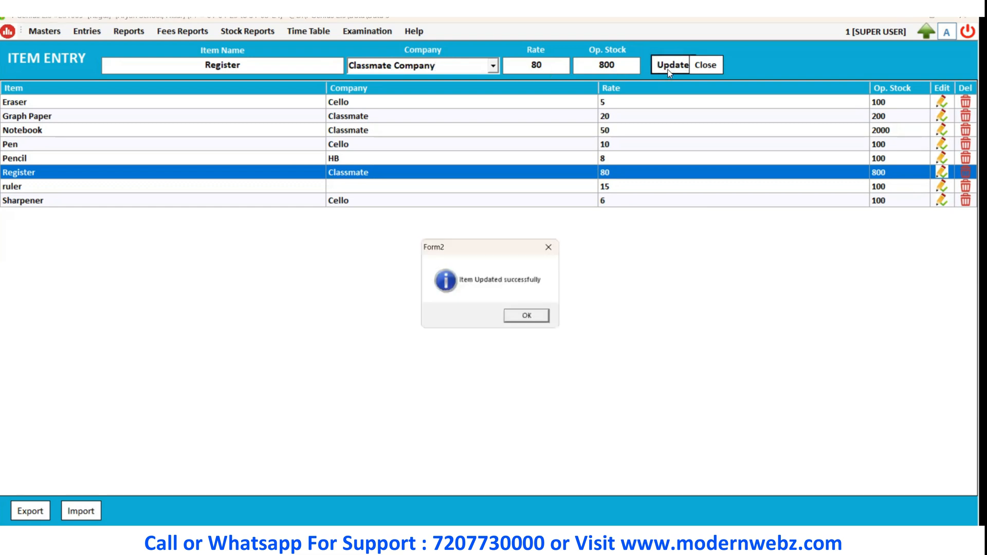
left_click(528, 319)
left_click(414, 179)
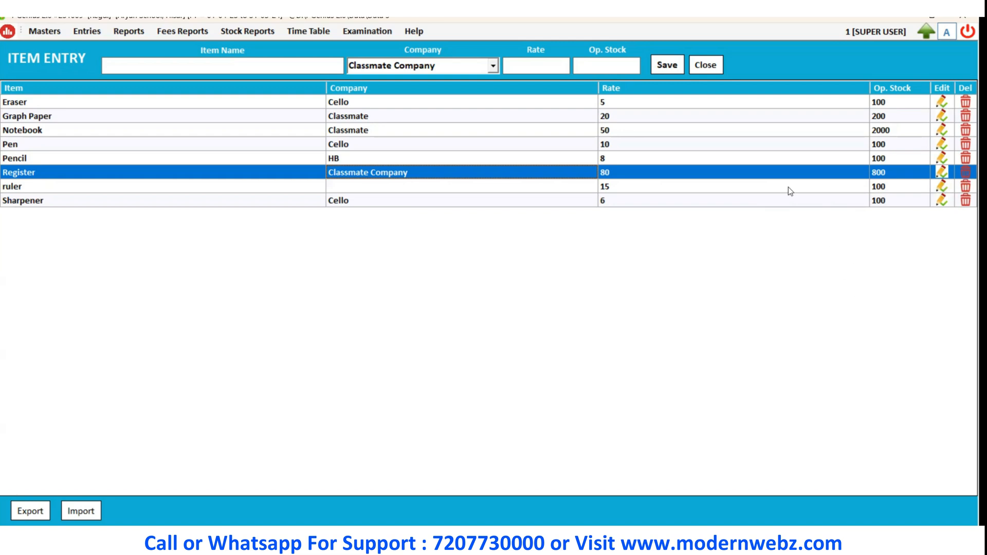
left_click(715, 72)
Open the Set Entry master and load the Sample set to review its items.
left_click(52, 32)
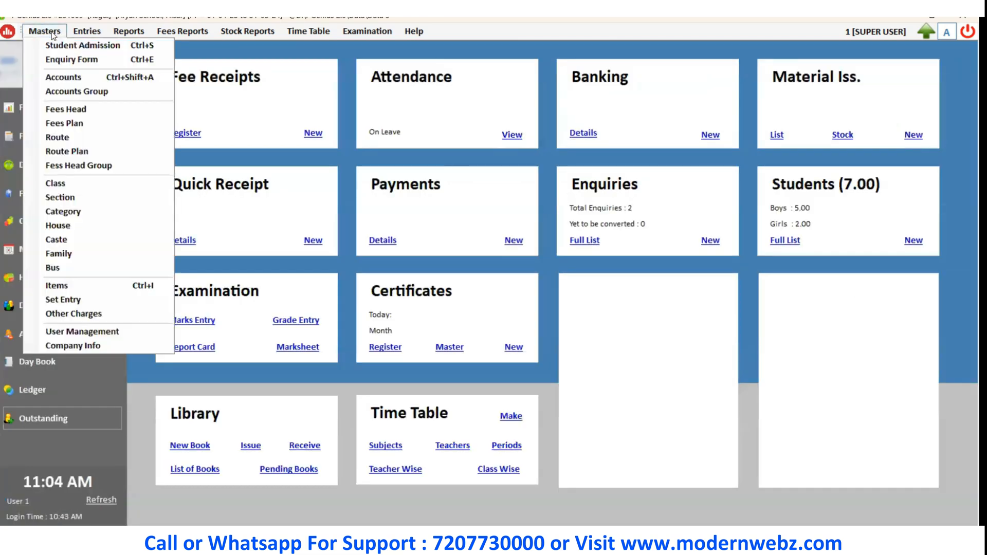
left_click(93, 300)
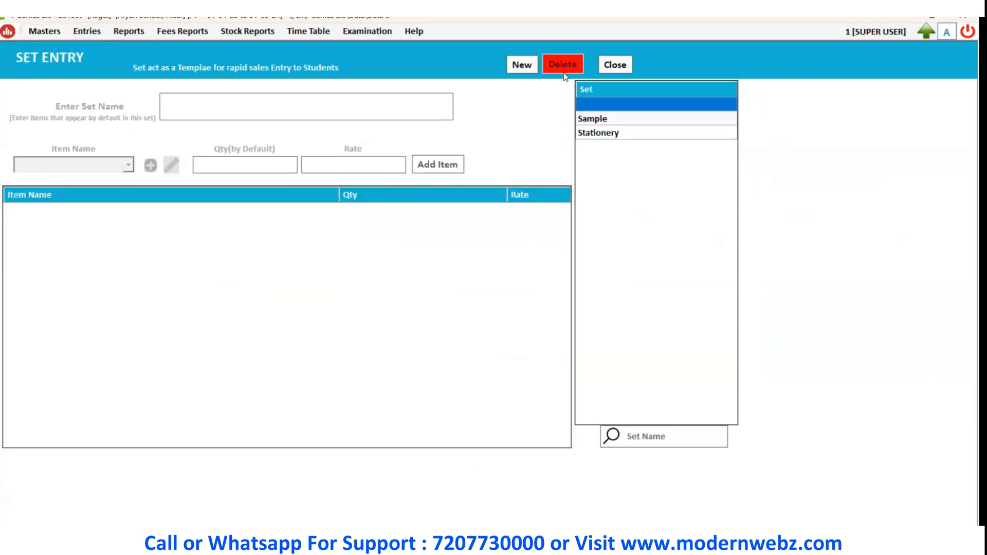
left_click(622, 120)
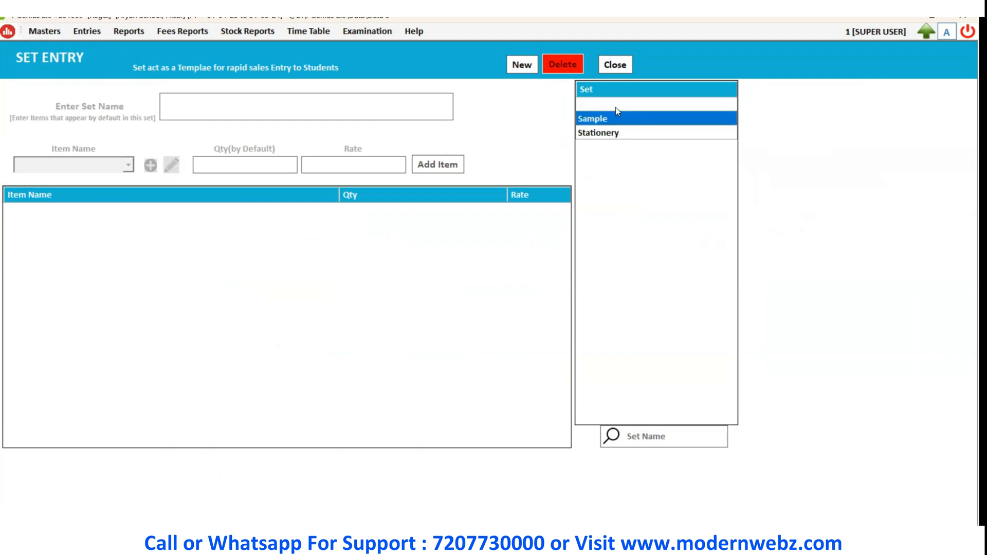
left_click(615, 106)
double_click(616, 117)
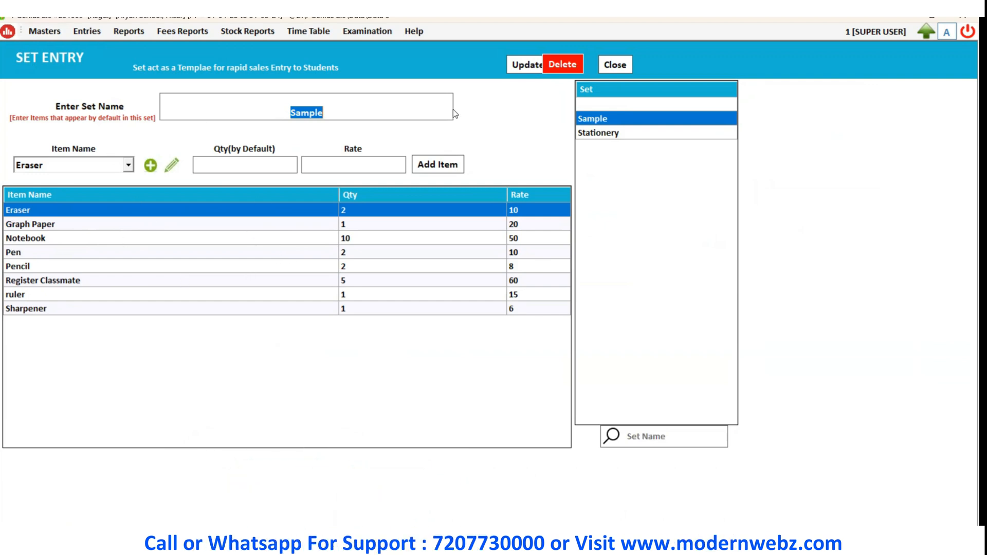
left_click(332, 109)
Start a new set and name it Rough.
left_click(603, 69)
left_click(531, 69)
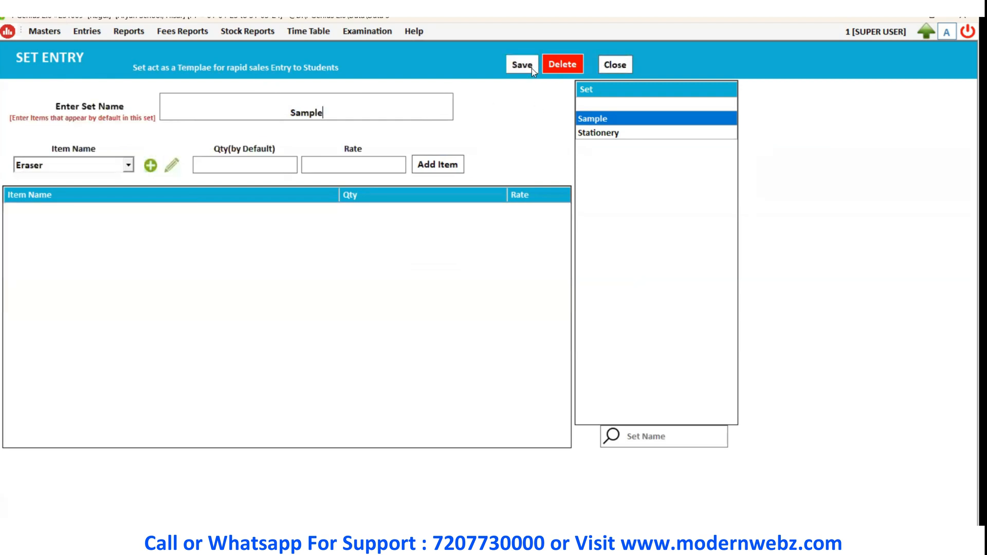
key("BackSpace")
key("BackSpace")
key("BackSpace")
key("BackSpace")
key("BackSpace")
key("BackSpace")
type("Rough")
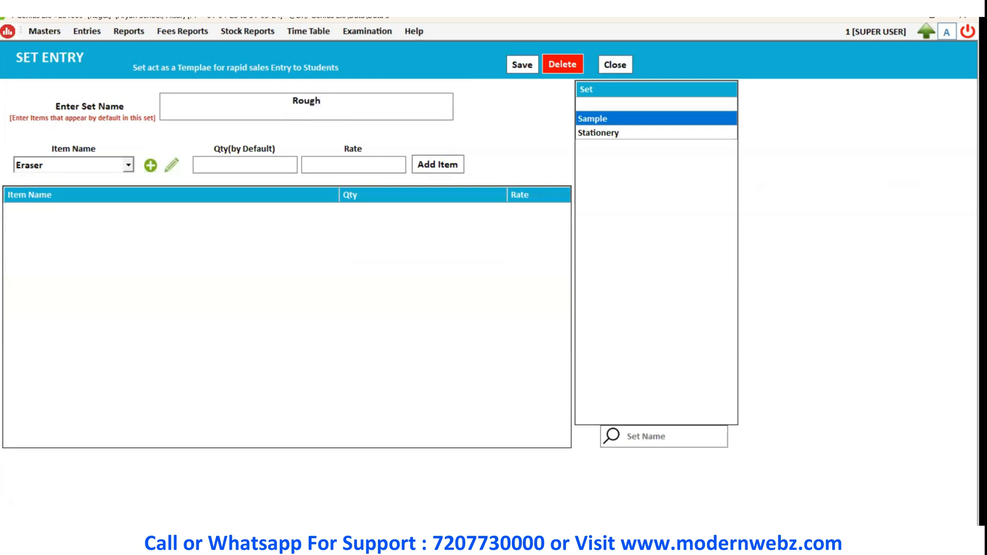
key("Tab")
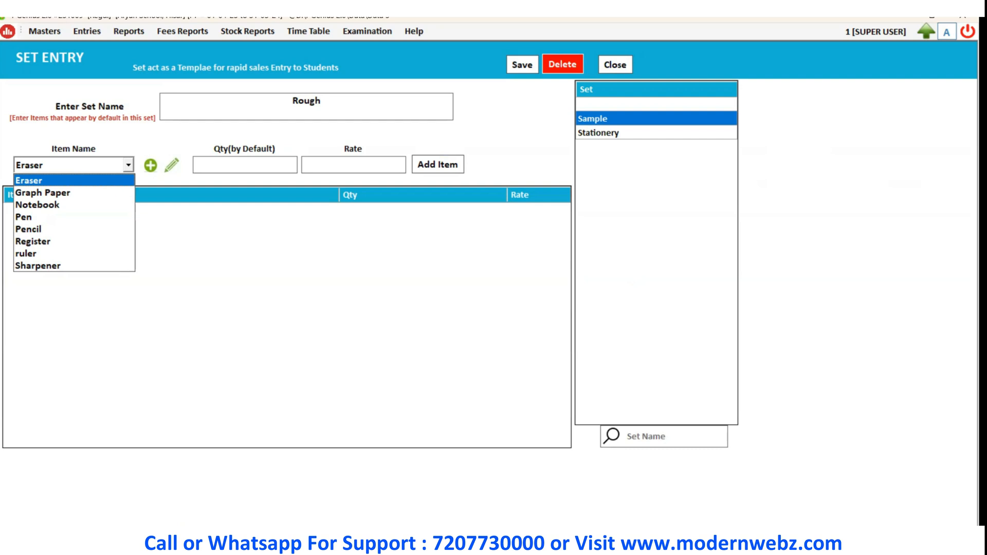
Add Eraser with quantity 2, Graph Paper with quantity 2 and Notebook with quantity 10 to the Rough set.
key("Return")
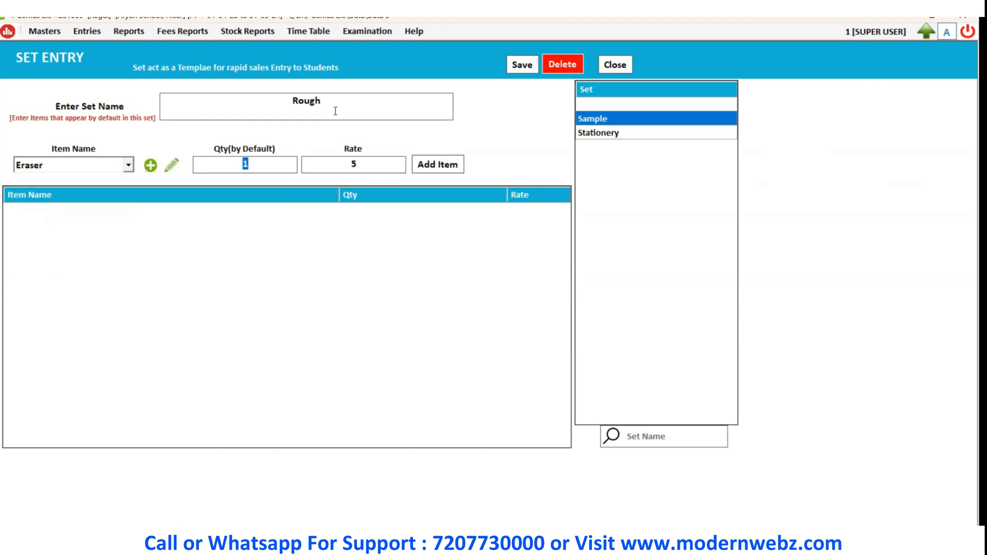
type("2")
key("Return")
key("Return")
key("Return")
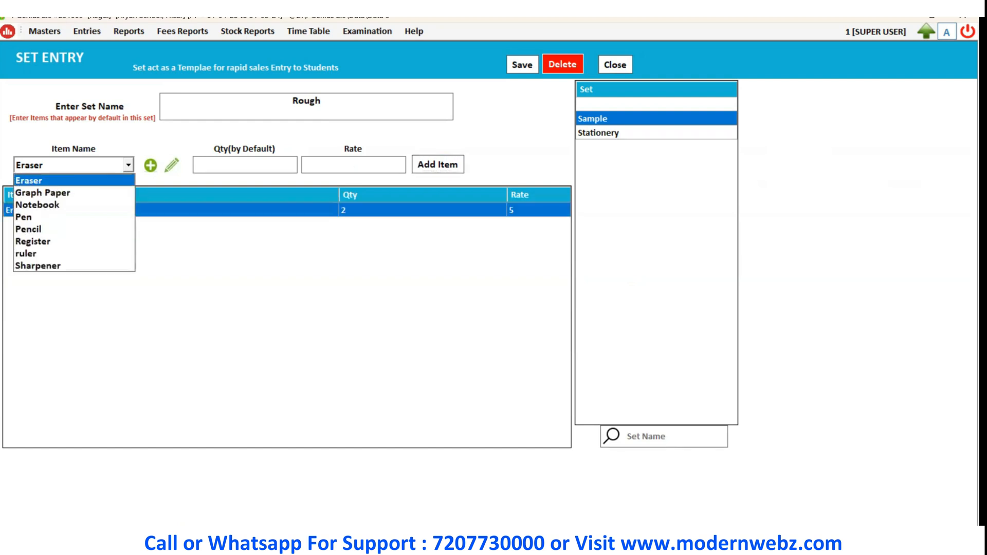
key("Down")
key("Return")
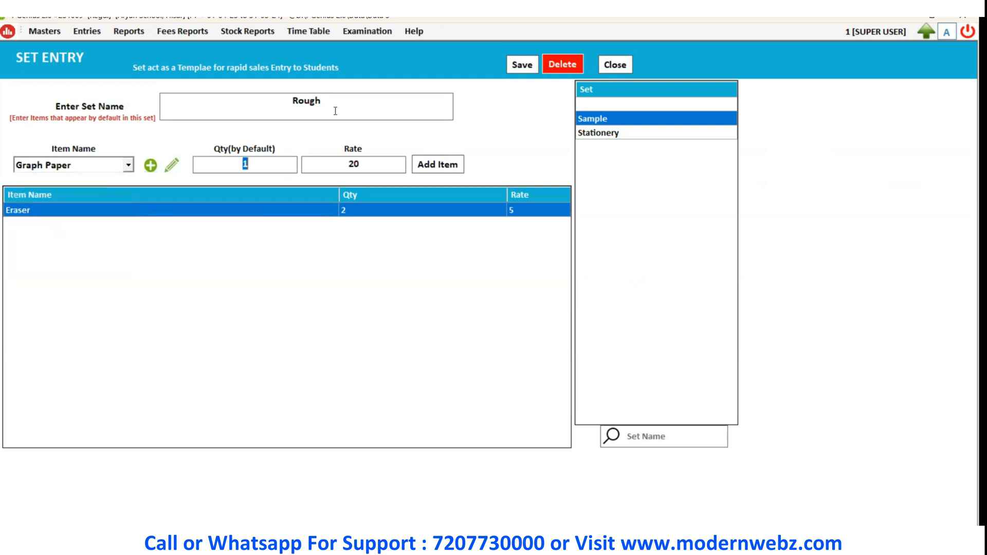
key("Return")
key("Return")
key("Return")
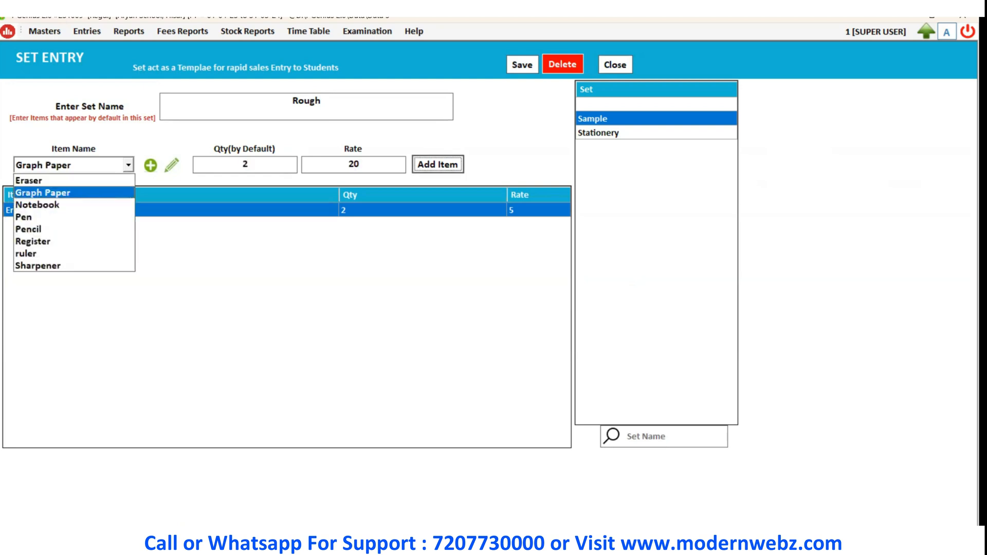
key("Down")
key("Return")
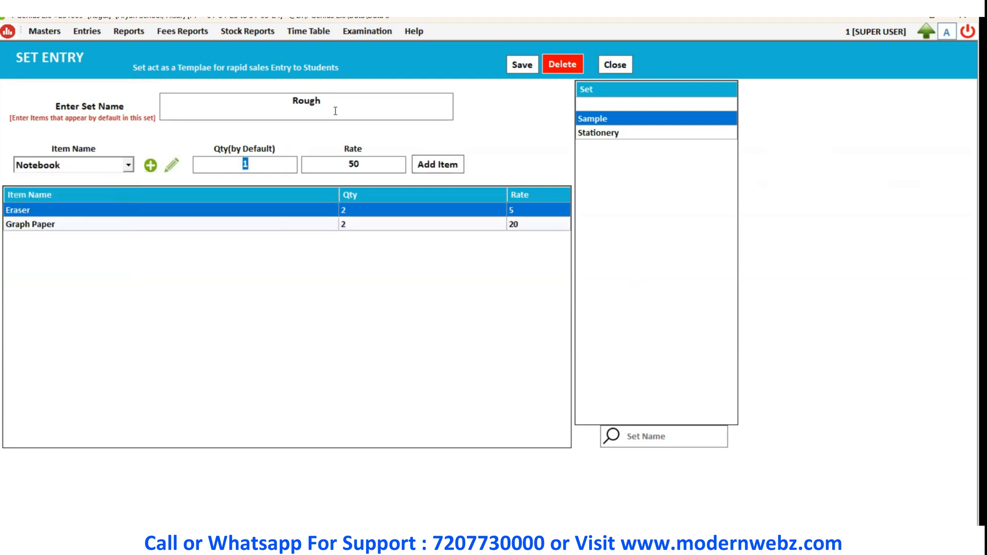
type("10")
key("Return")
key("Return")
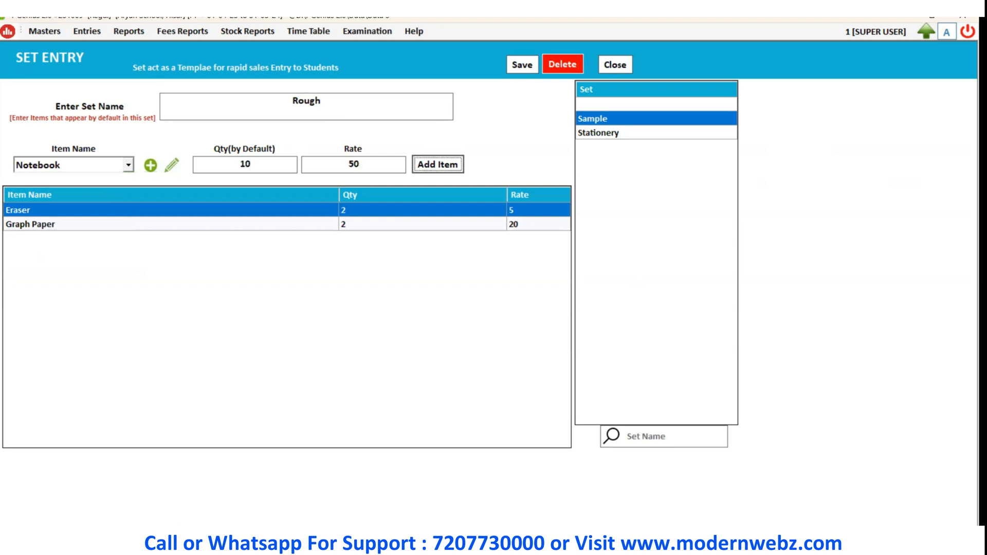
Add Pen with quantity 2, Pencil with quantity 2 and Register with quantity 5 to the set.
key("Return")
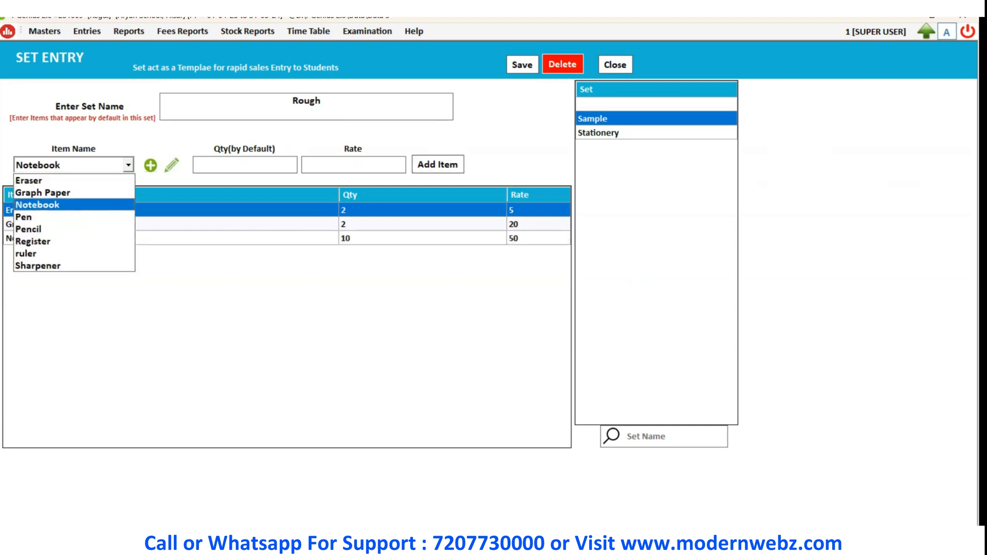
key("Down")
key("Return")
type("2")
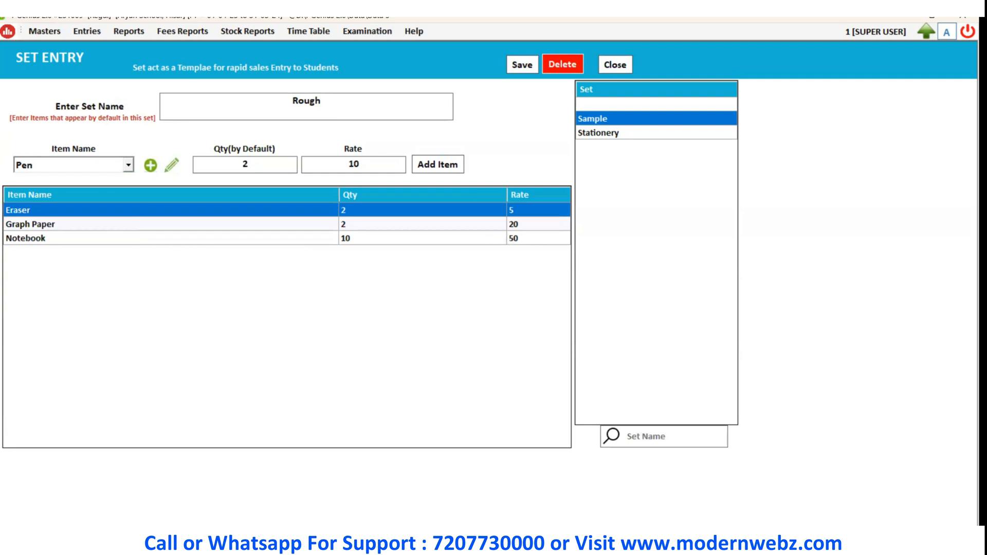
key("Return")
key("Return")
key("Return")
key("Down")
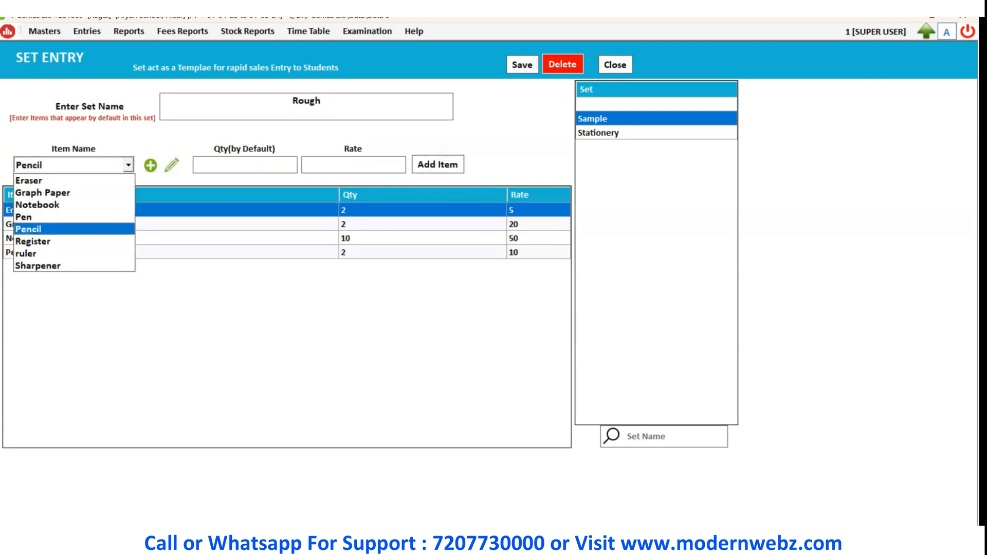
key("Return")
type("2")
key("Return")
key("Return")
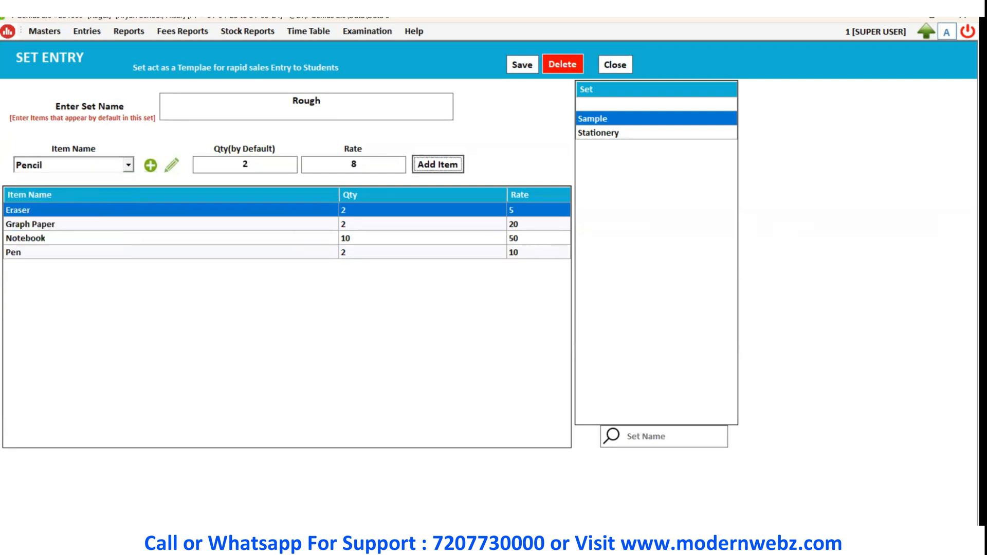
key("Return")
key("Down")
key("Return")
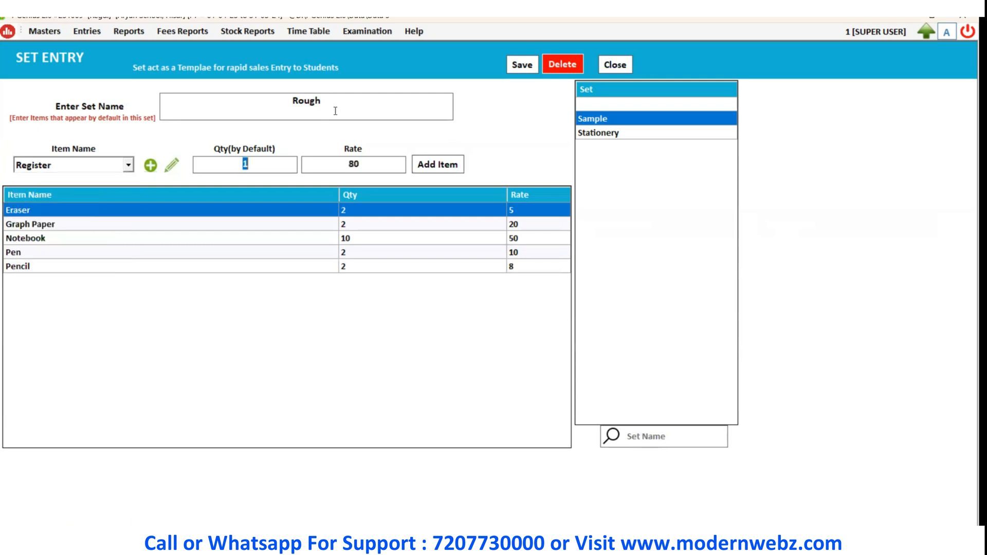
type("5")
key("Return")
key("Return")
key("Return")
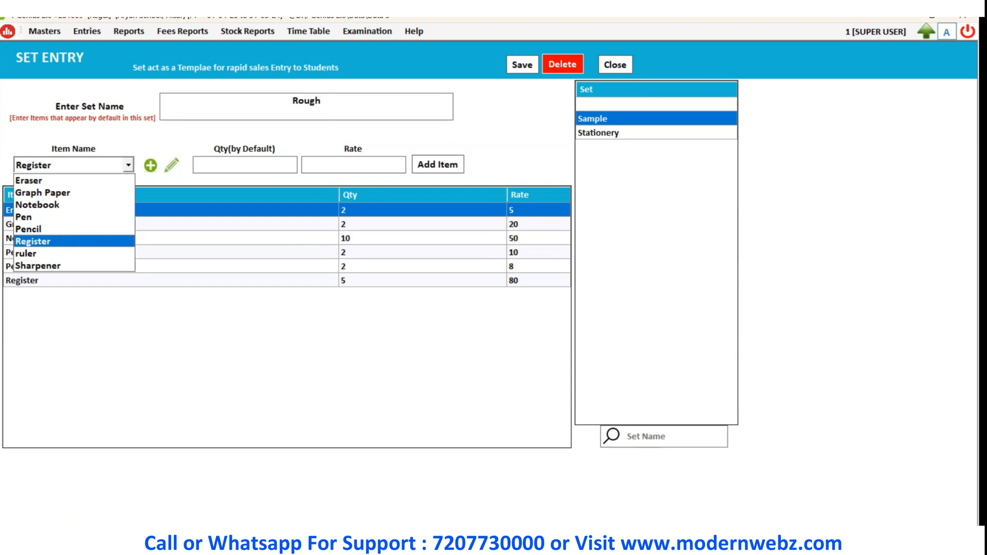
Add ruler and Sharpener with quantity 1 each, then save the Rough set.
key("Down")
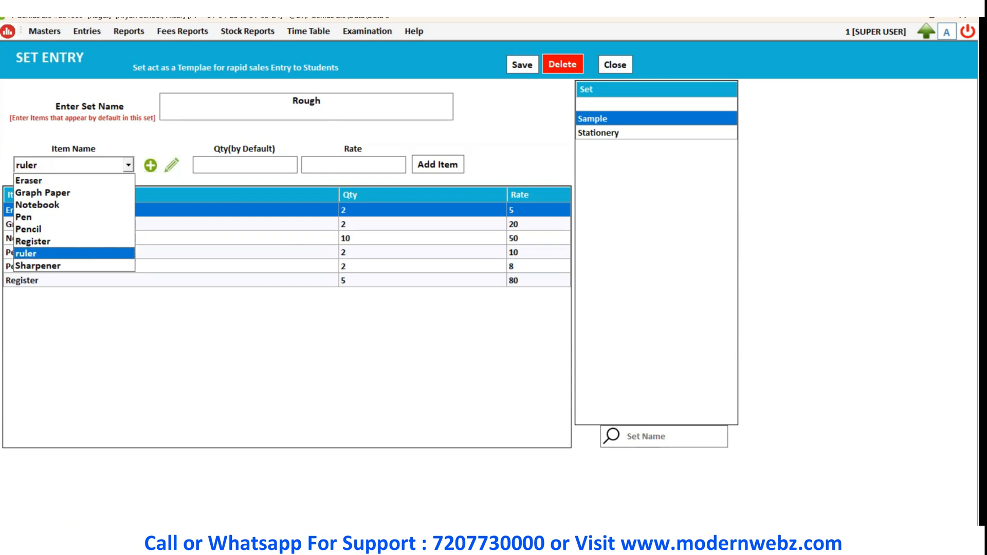
key("Return")
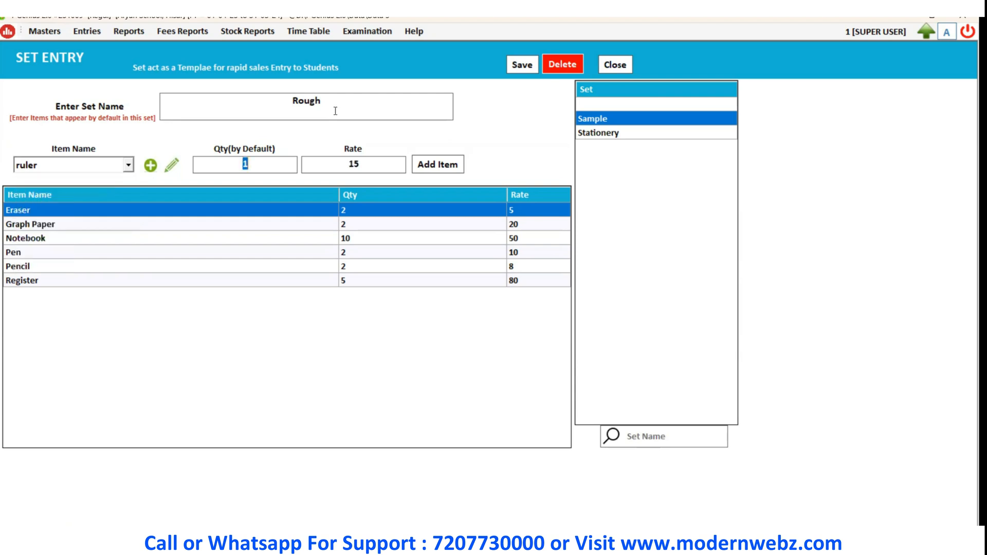
key("Return")
key("Return")
key("Return")
key("Down")
key("Return")
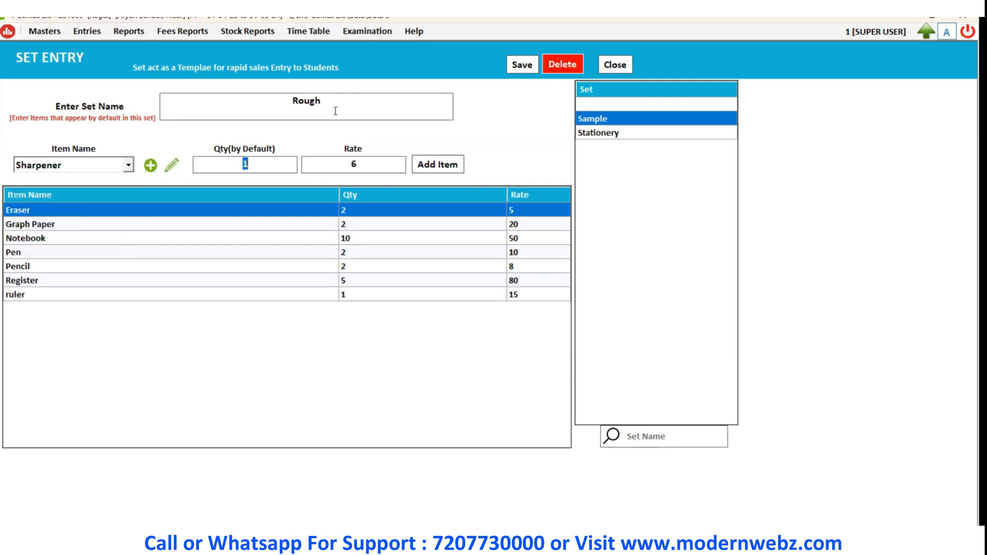
key("Return")
key("Return")
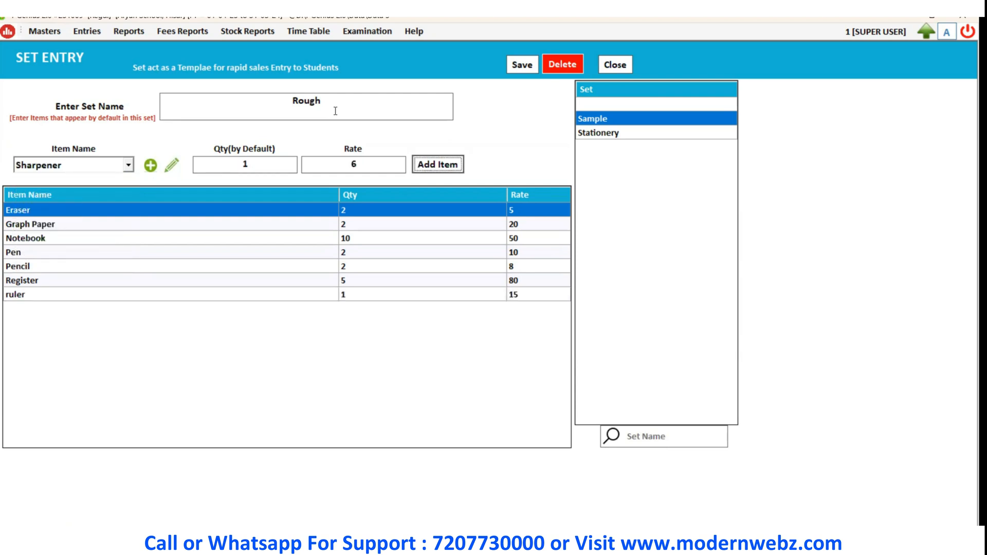
key("Return")
left_click(539, 67)
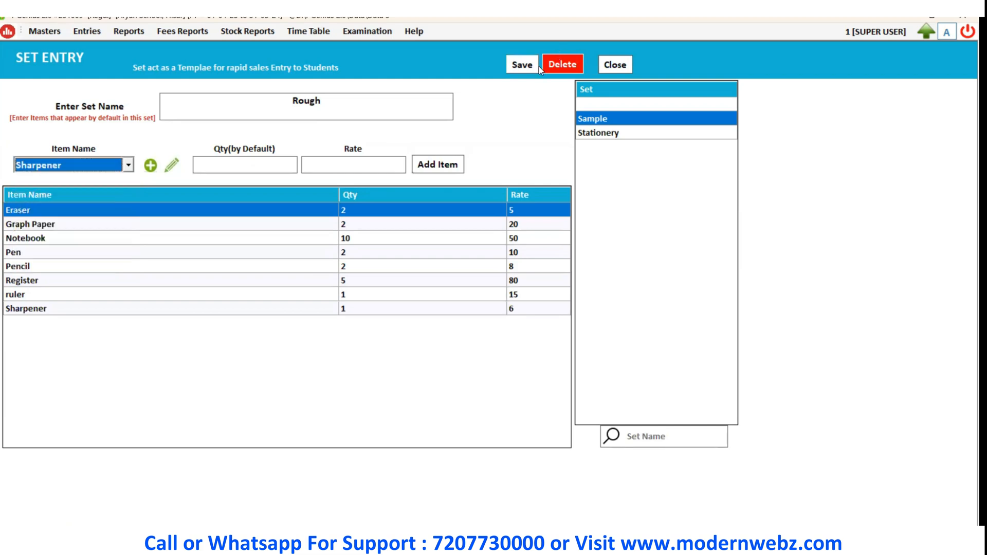
Save the Rough set, acknowledge the confirmation and close the set entry screen.
left_click(535, 67)
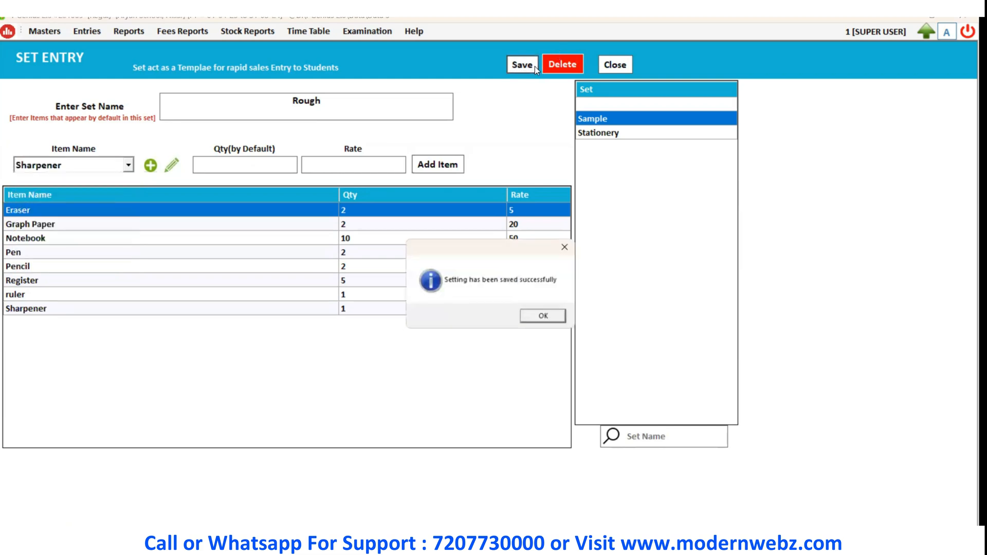
left_click(544, 318)
left_click(611, 66)
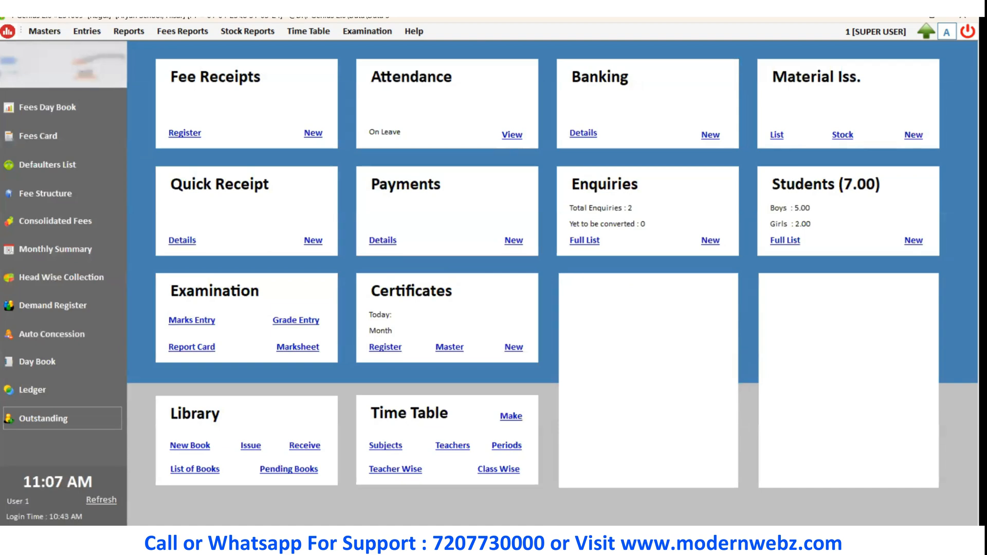
Open the Other Charges headings, load the Transport charge posted to Lab 2 and update it unchanged.
left_click(44, 31)
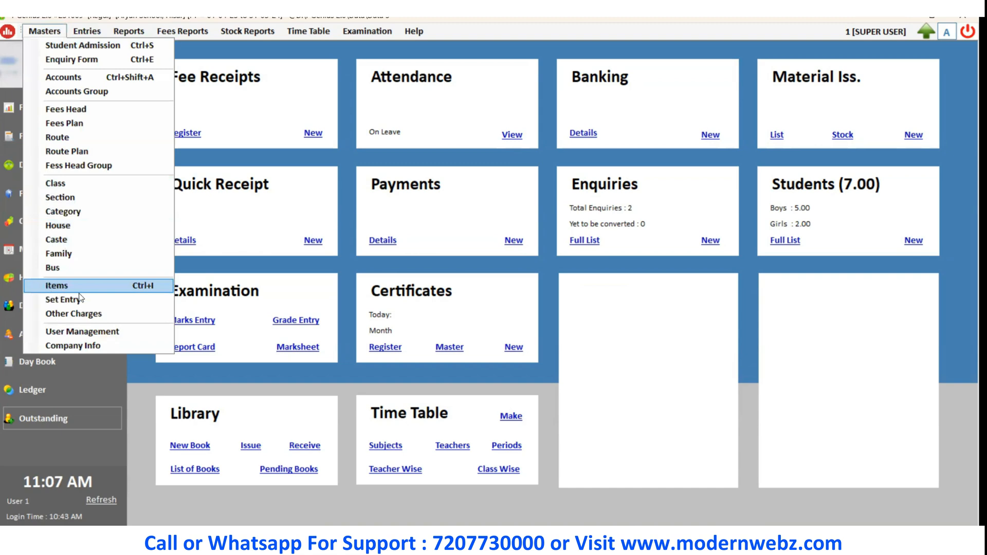
left_click(121, 315)
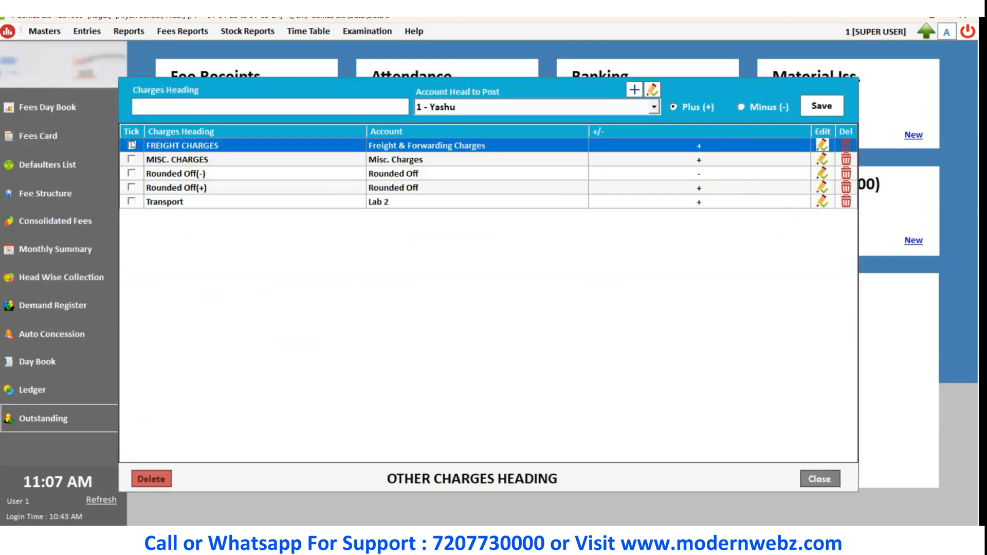
left_click(30, 32)
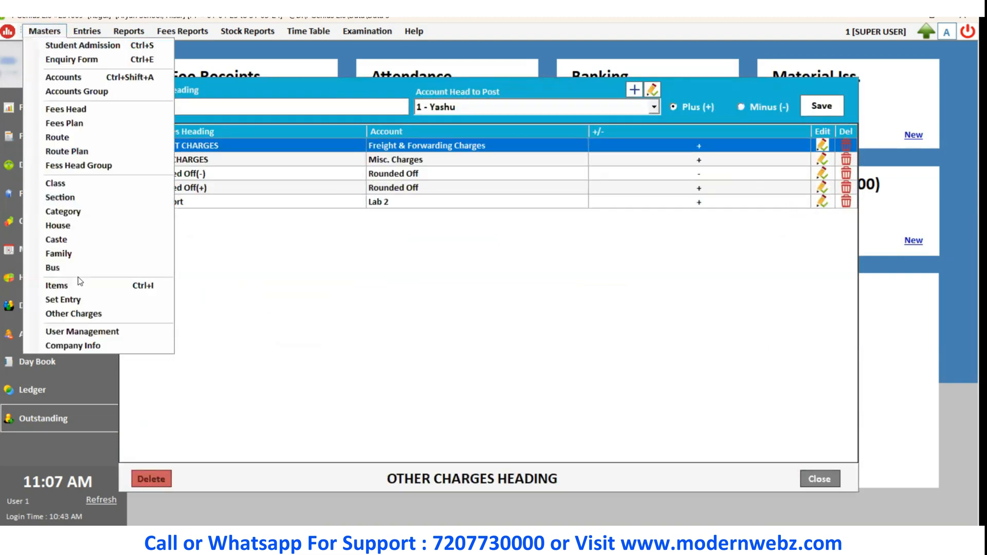
left_click(286, 304)
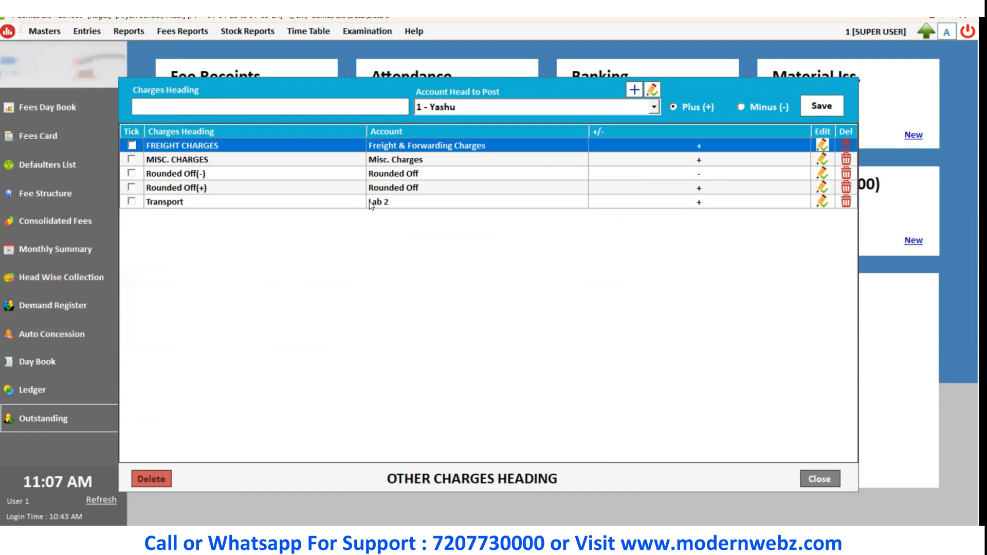
double_click(321, 203)
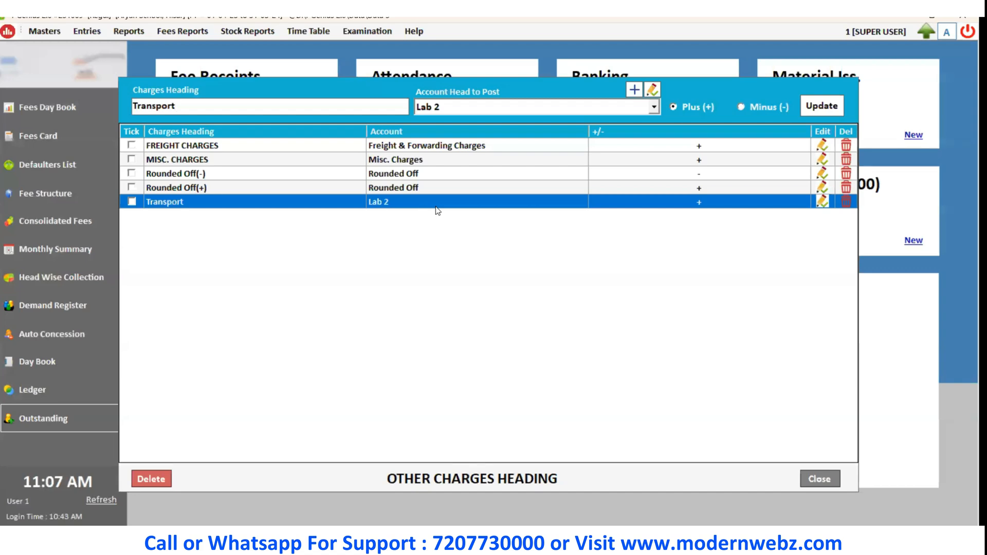
key("ctrl+a")
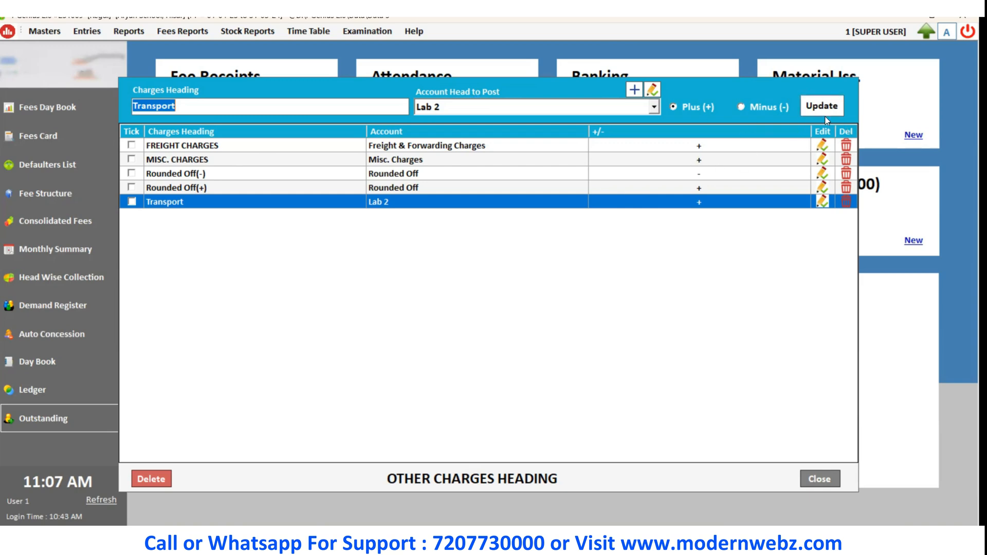
left_click(479, 206)
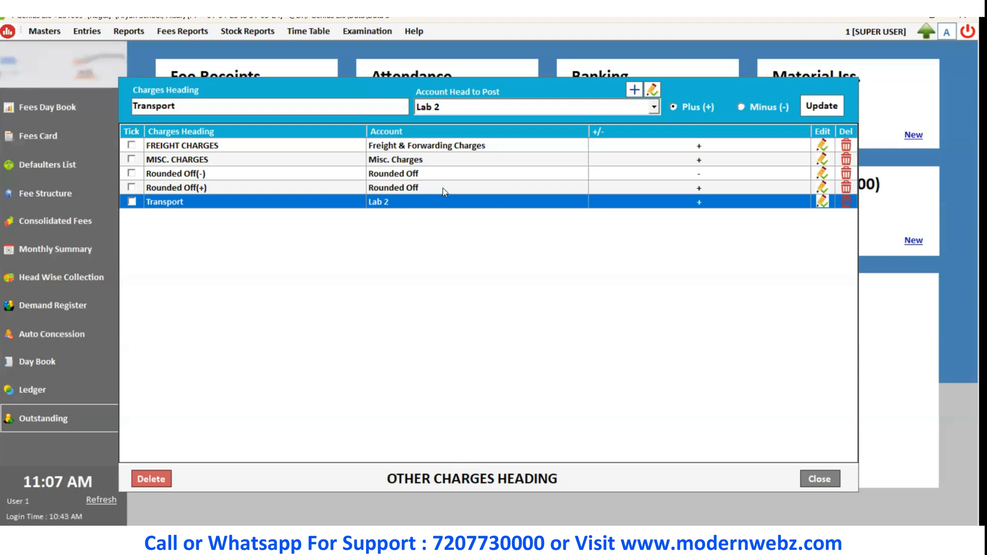
left_click(822, 107)
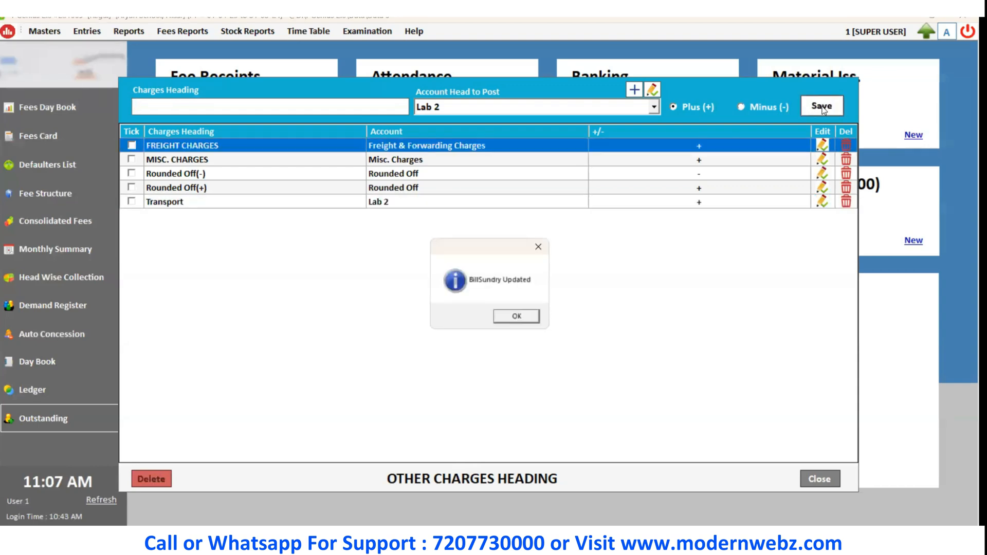
left_click(521, 315)
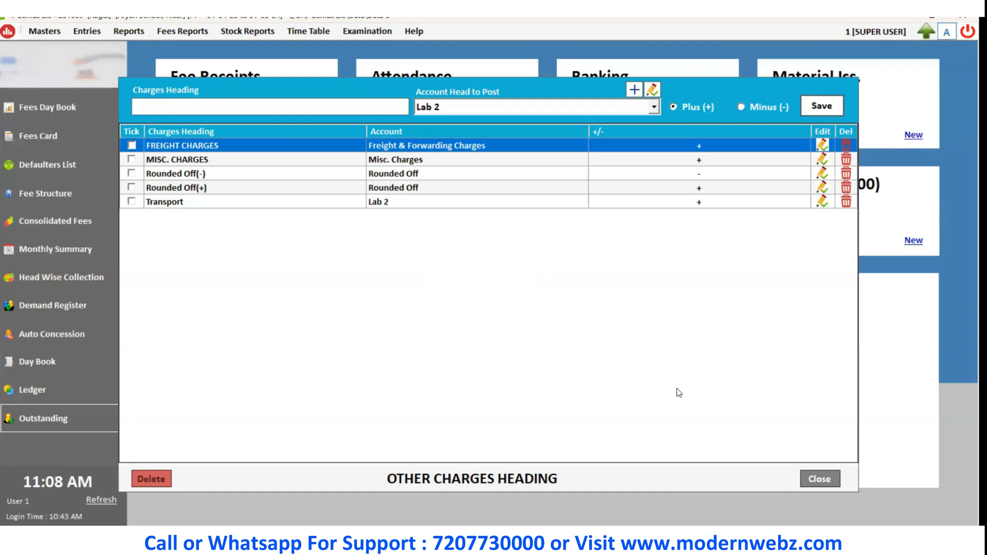
left_click(820, 478)
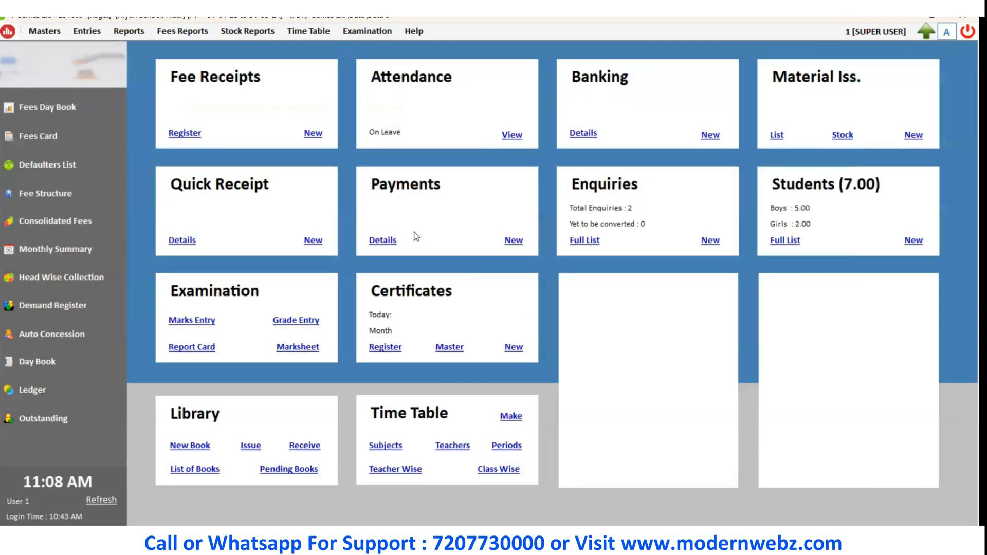
Open User Management and search the list of existing users.
left_click(56, 35)
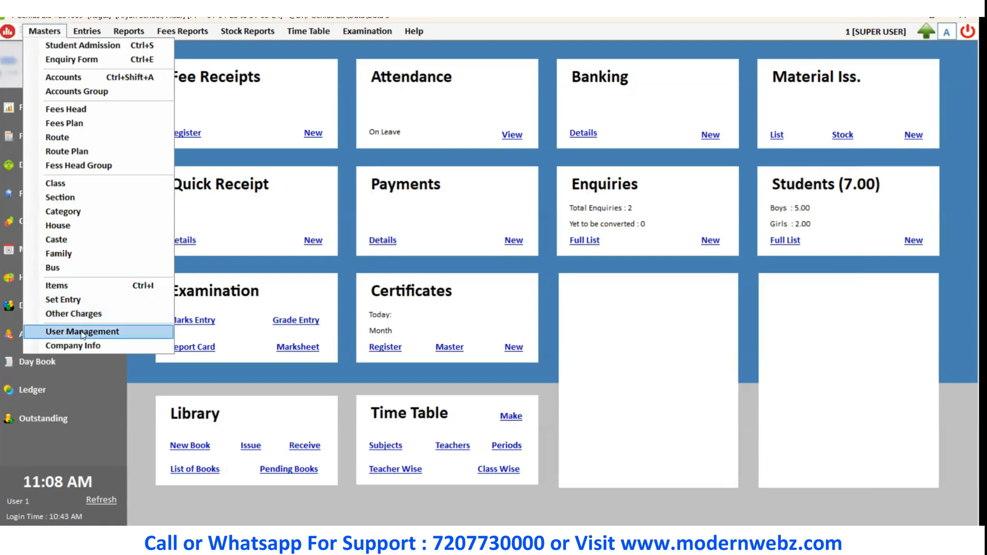
left_click(145, 339)
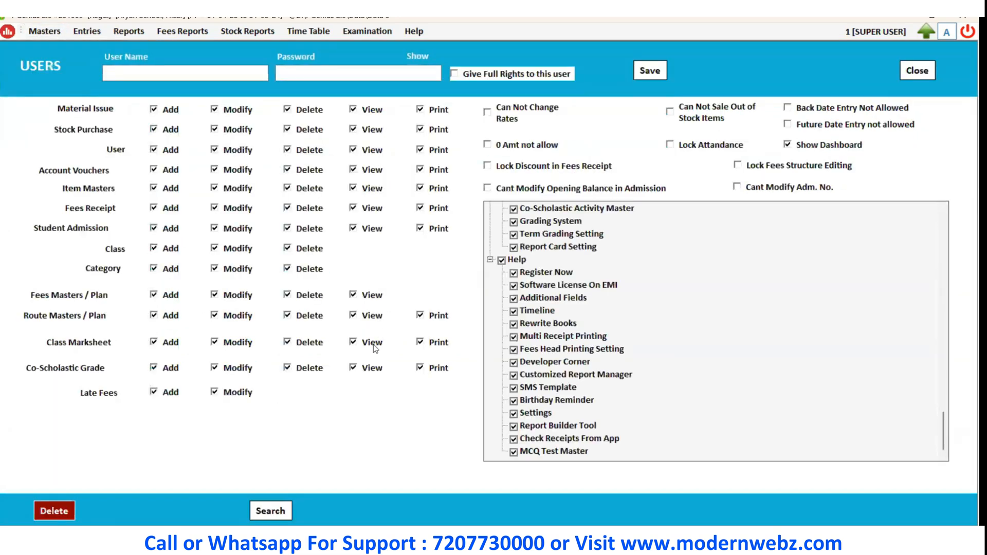
left_click(272, 512)
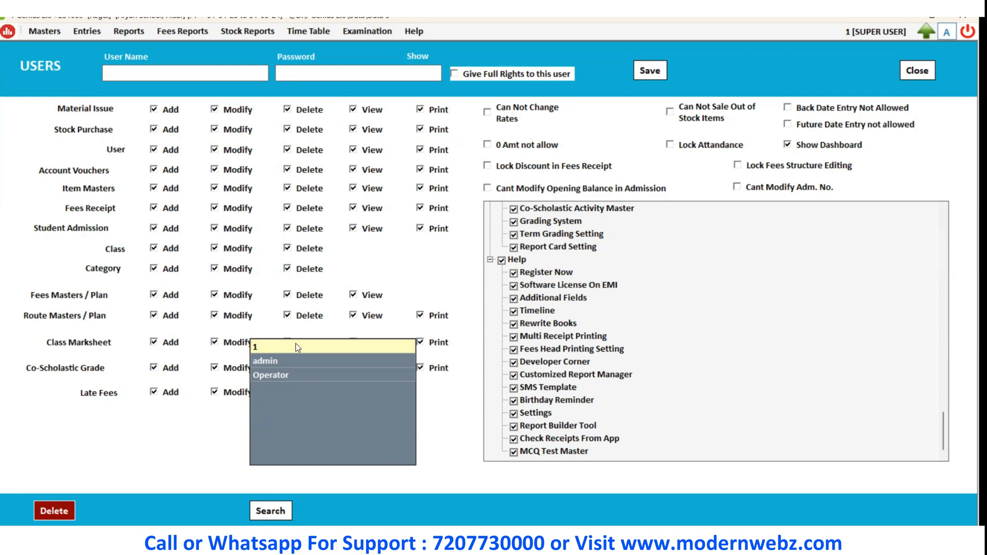
left_click(47, 30)
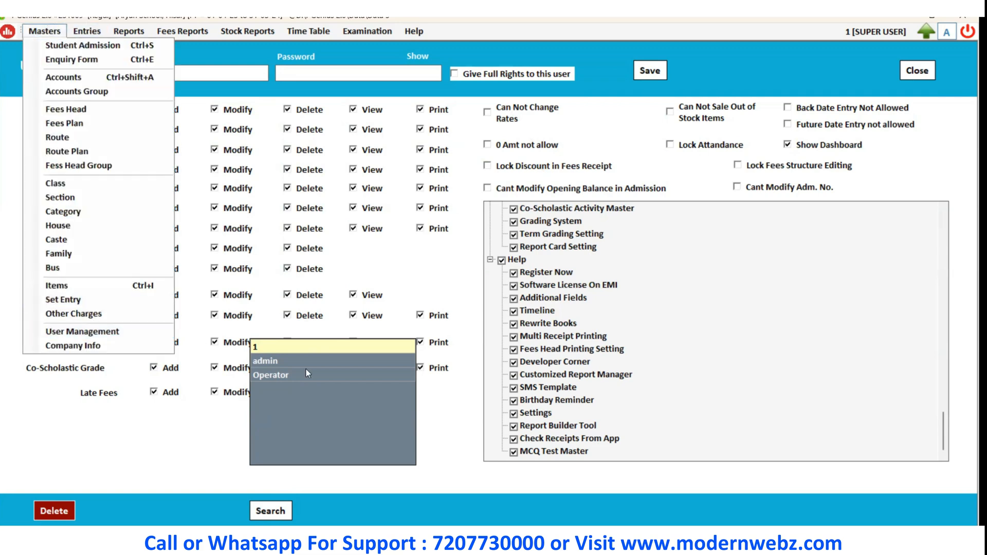
left_click(283, 349)
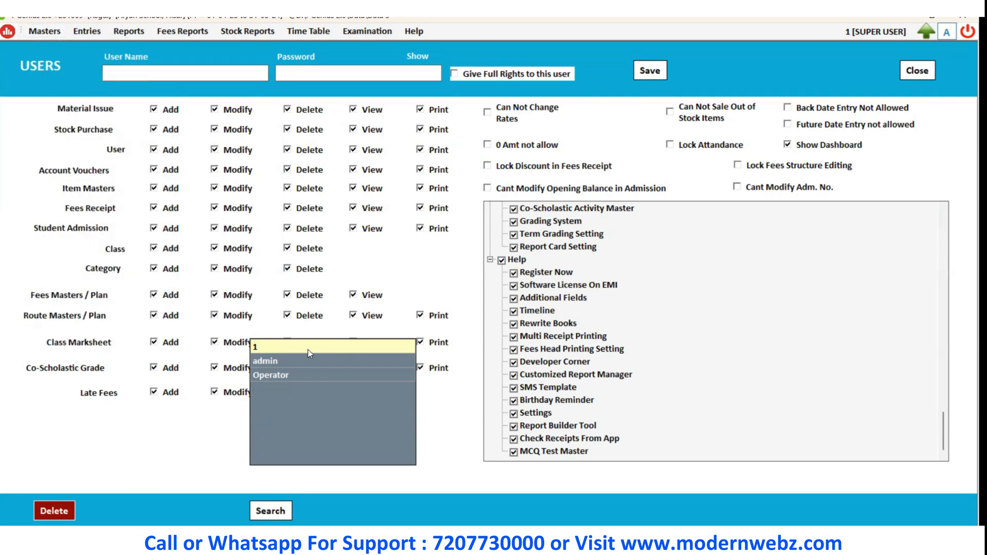
Log out, reopen the school company and log in with user 1 and its password.
left_click(963, 35)
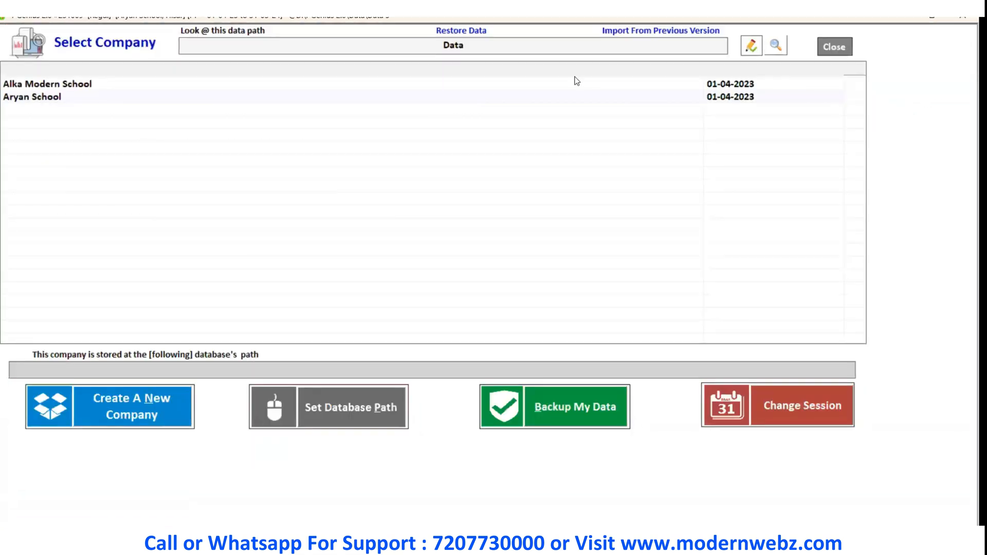
double_click(320, 103)
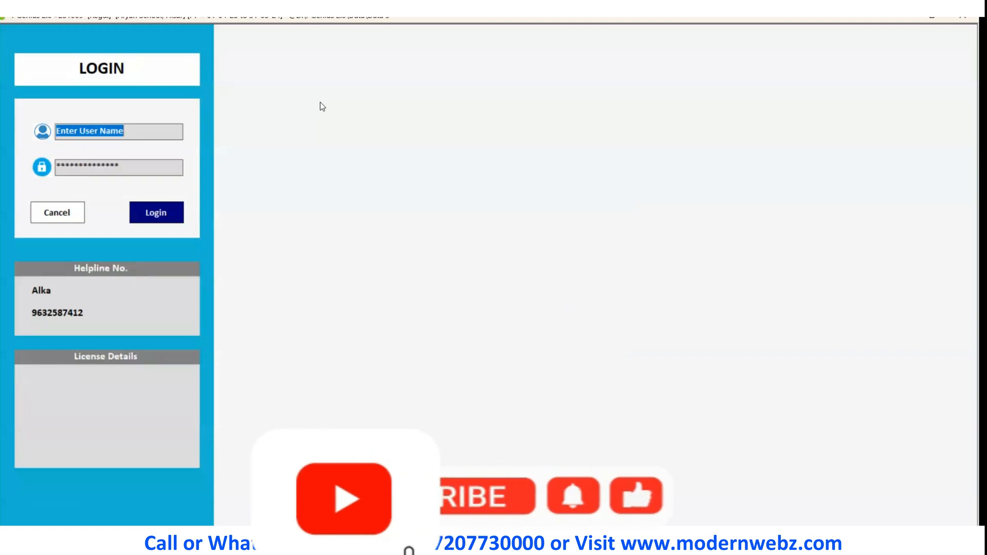
type("1")
key("Tab")
type("1")
key("Return")
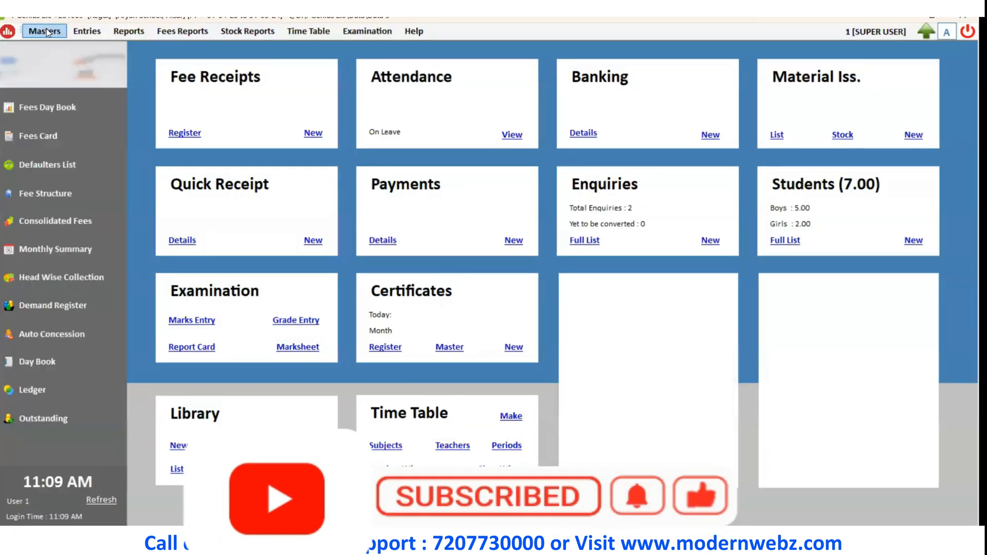
left_click(44, 31)
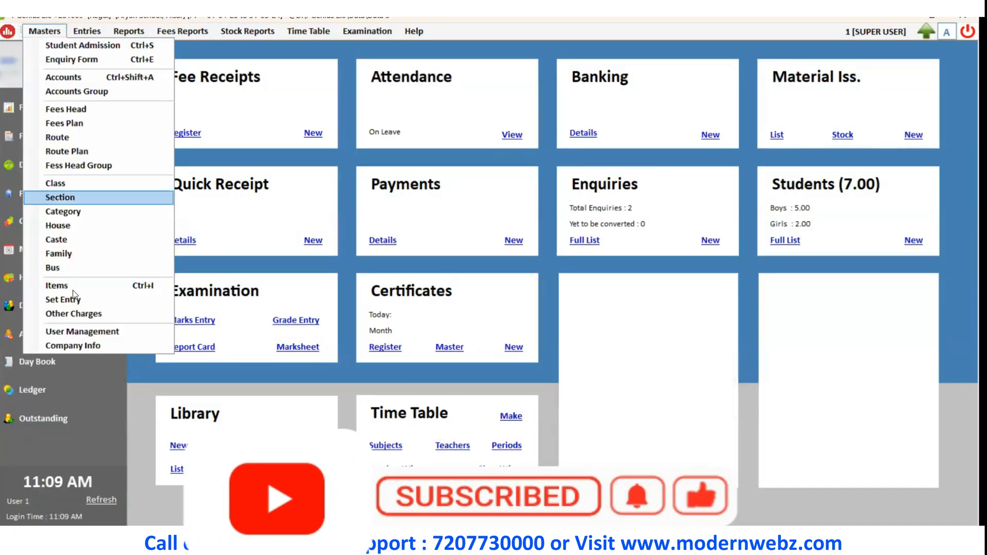
left_click(70, 328)
left_click(70, 329)
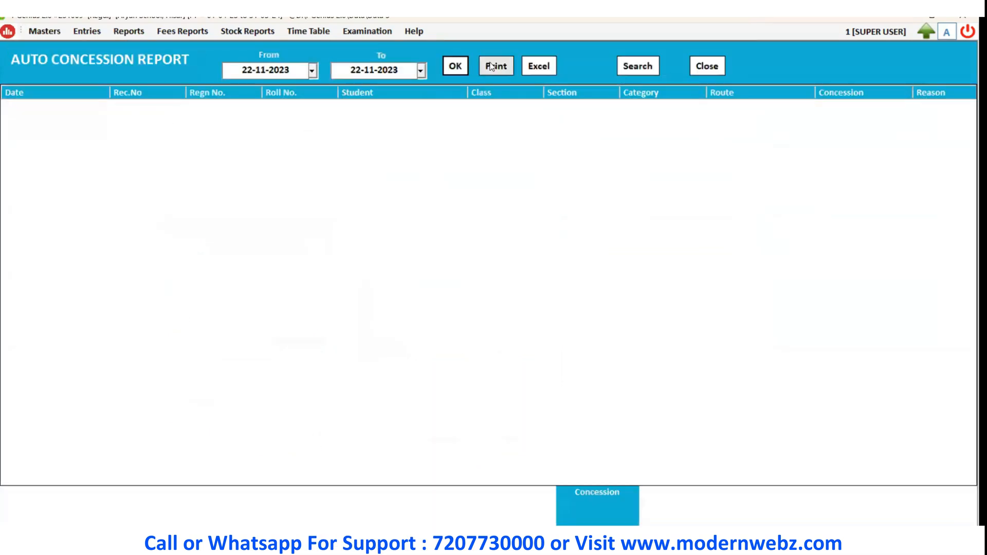
left_click(707, 68)
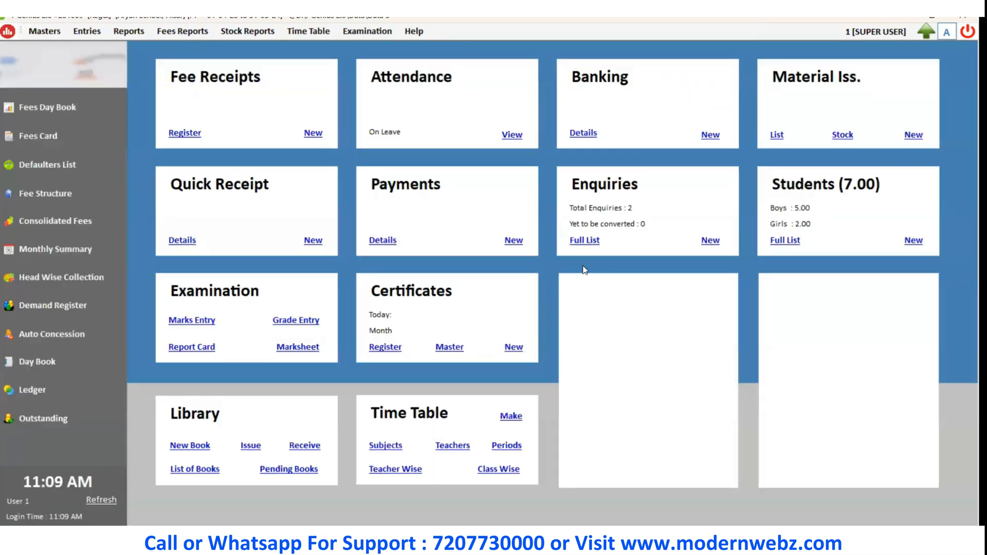
Review the details and rights of user 1 and the admin user in User Management.
left_click(29, 32)
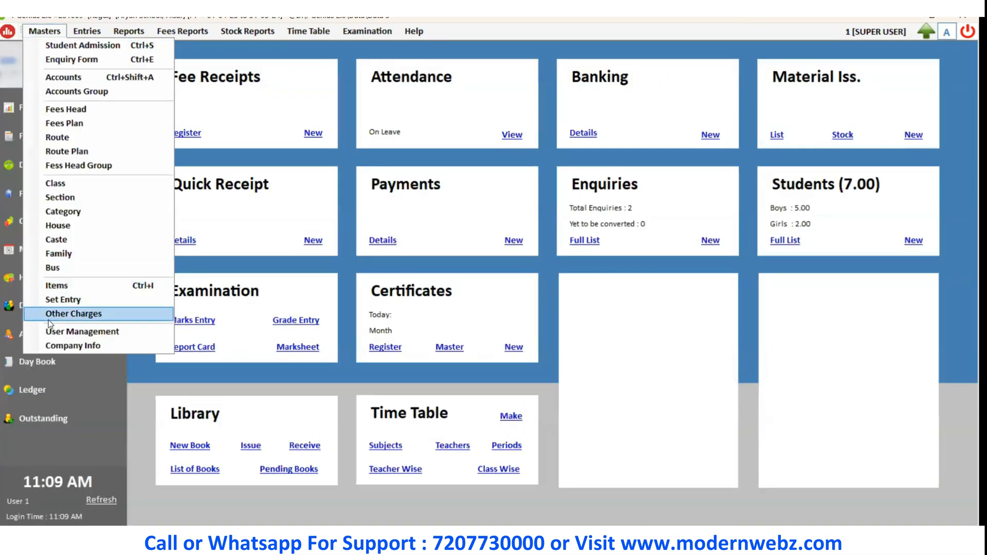
left_click(82, 332)
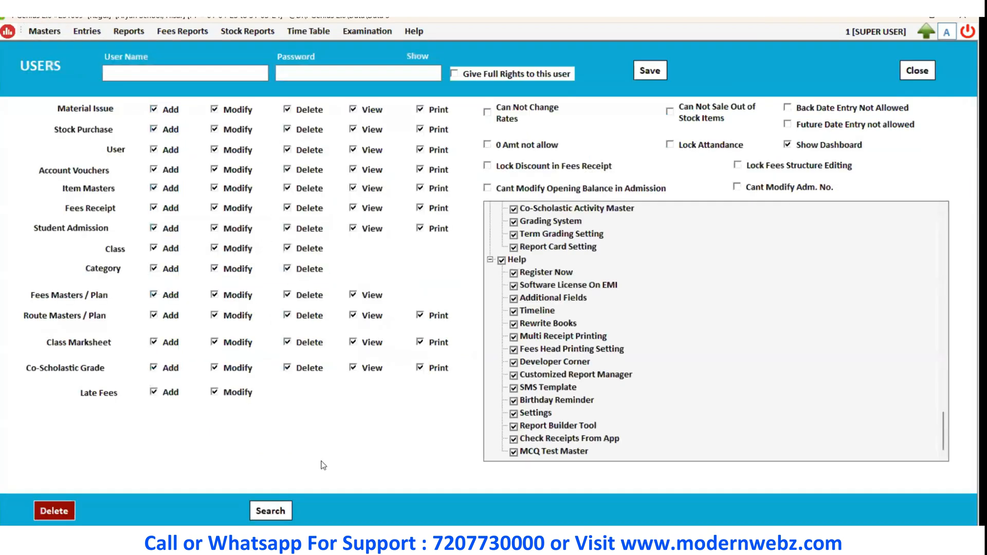
left_click(271, 511)
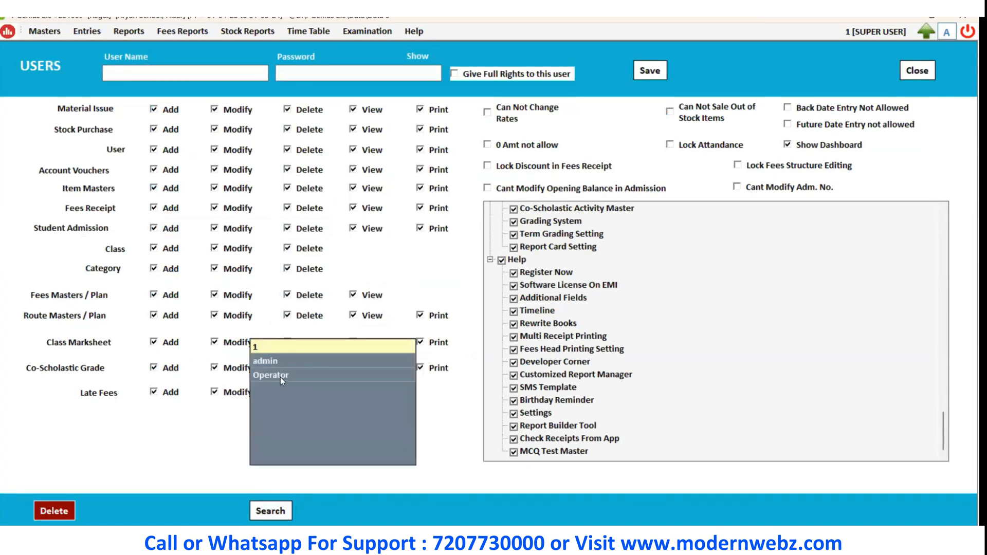
left_click(278, 348)
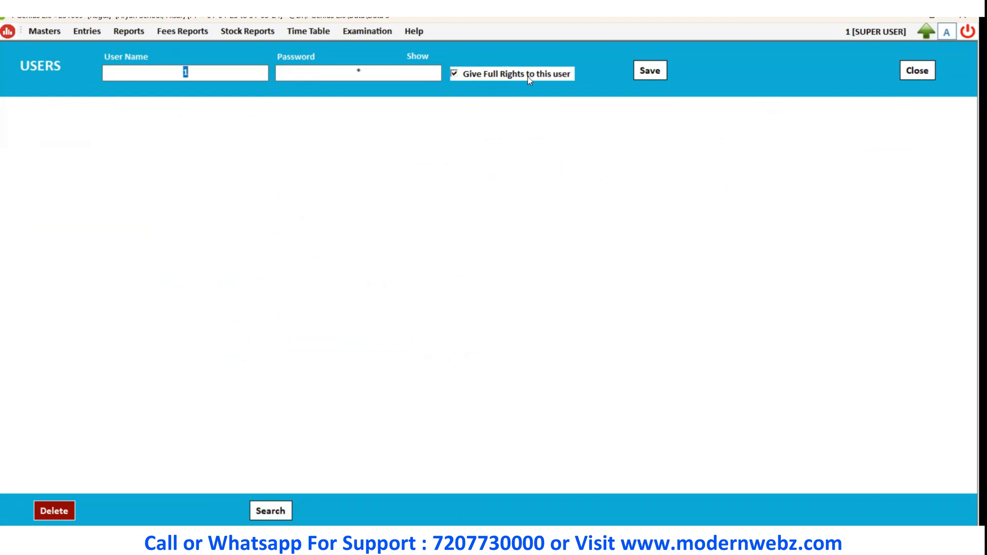
left_click(917, 70)
left_click(44, 31)
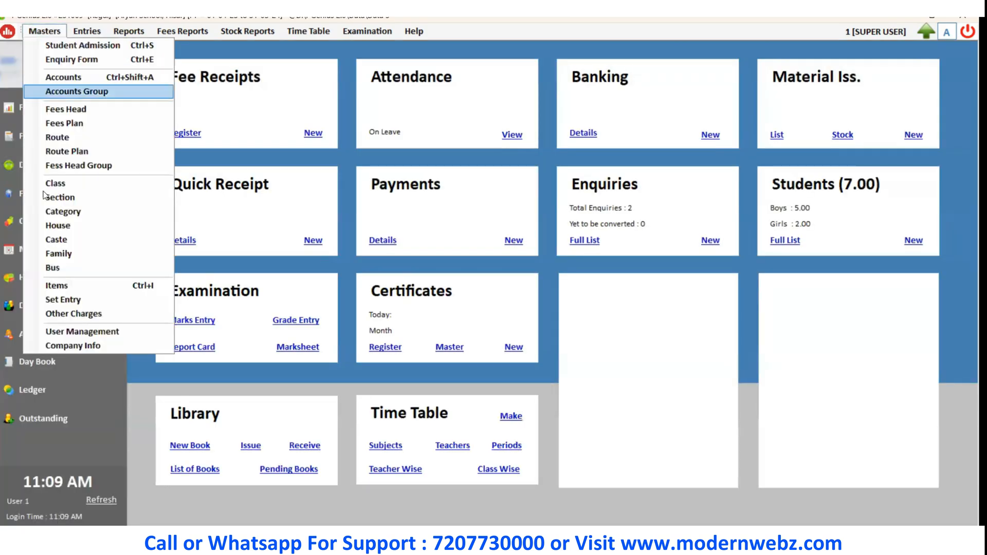
left_click(46, 332)
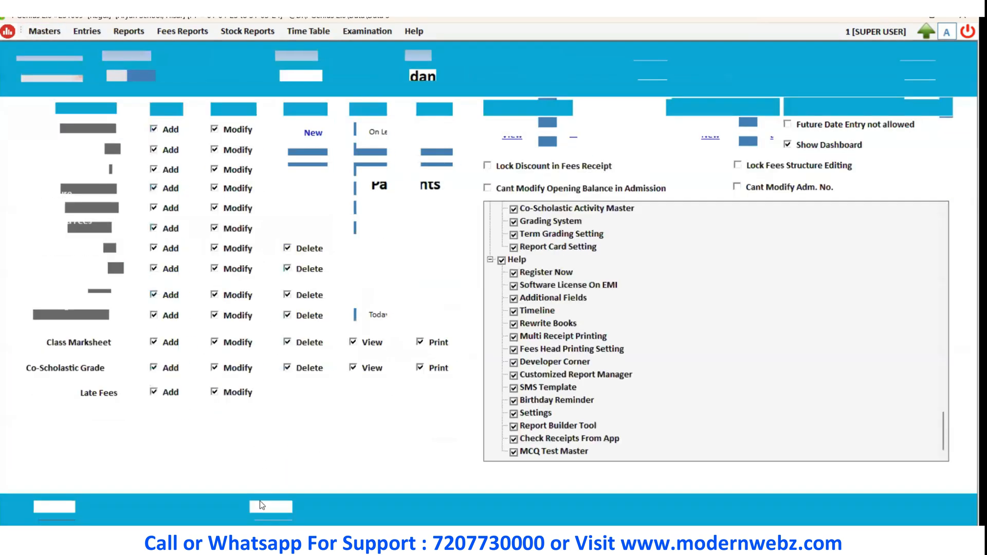
left_click(266, 508)
left_click(270, 363)
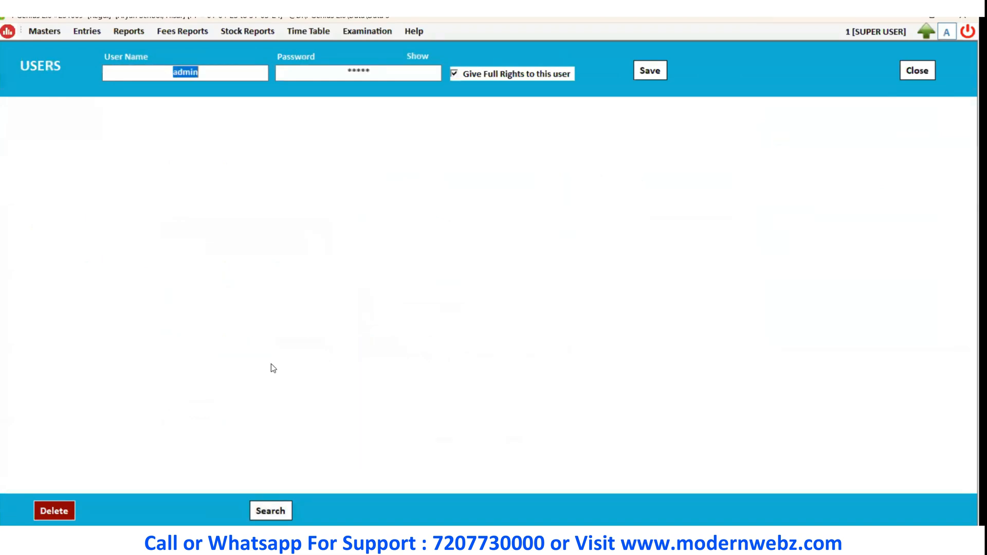
left_click(223, 78)
left_click(365, 71)
left_click(912, 78)
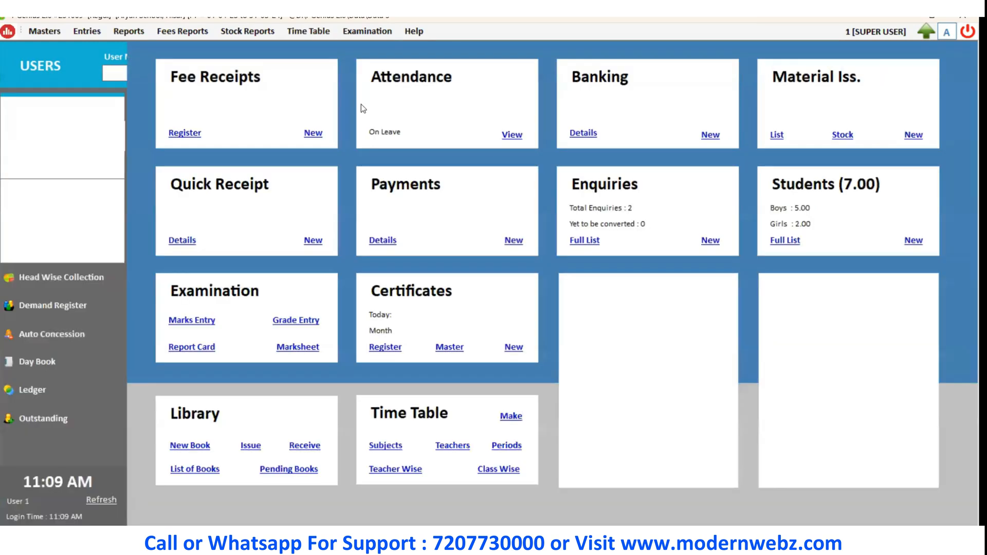
Load the existing Operator user in User Management and enter a new account password for it.
left_click(44, 32)
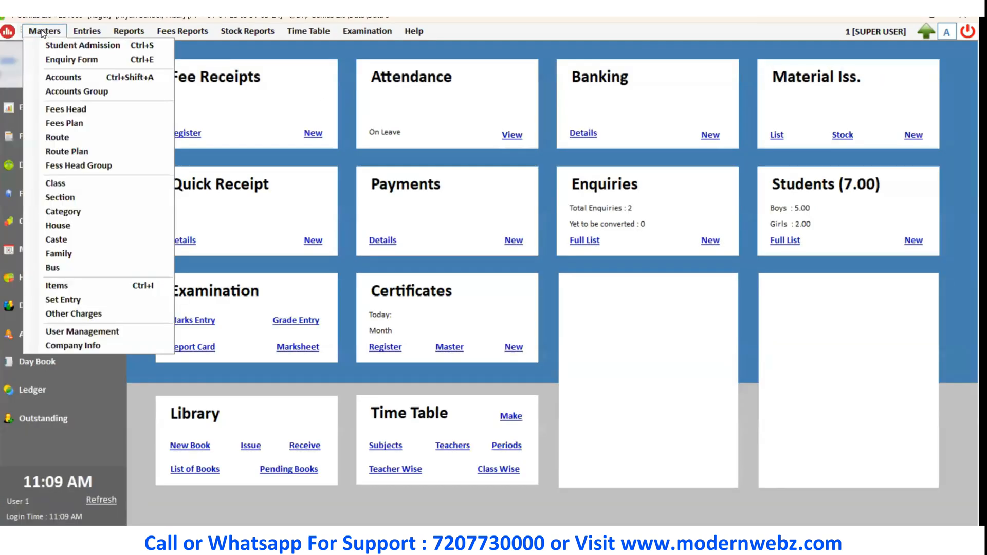
left_click(77, 332)
left_click(270, 510)
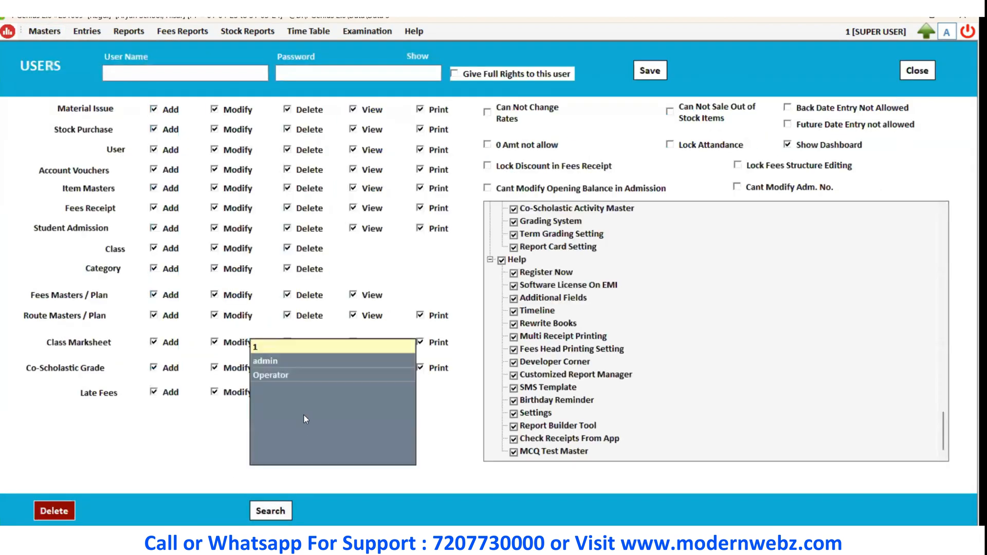
left_click(270, 375)
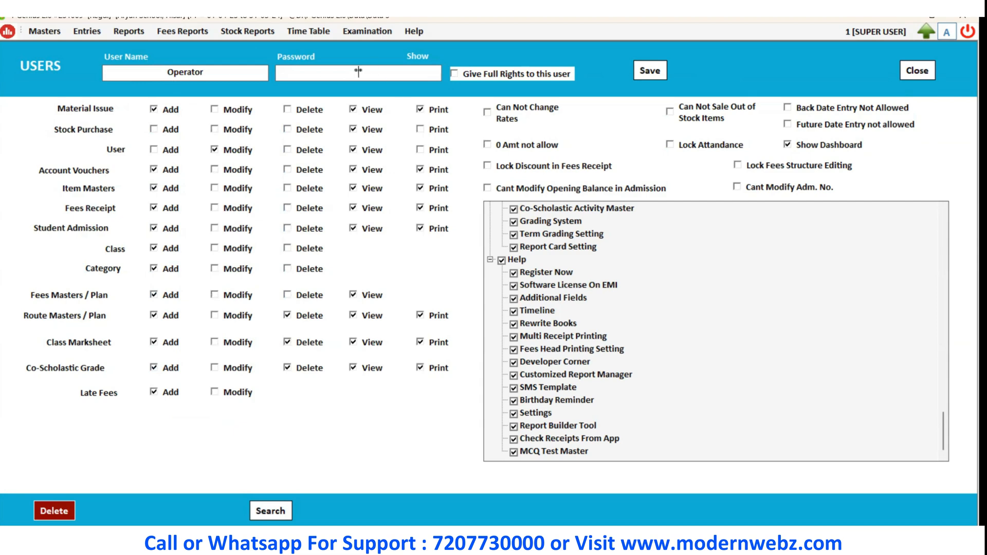
key("BackSpace")
key("BackSpace")
type("*")
Grant Operator Stock Purchase Add and Print and User Print, remove Route Masters Delete, then save and close.
left_click(454, 74)
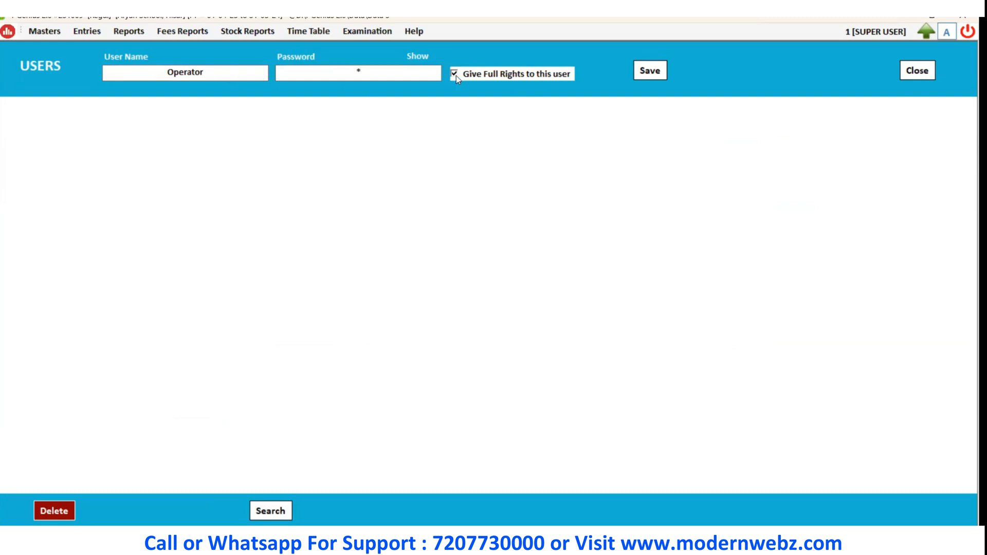
left_click(454, 74)
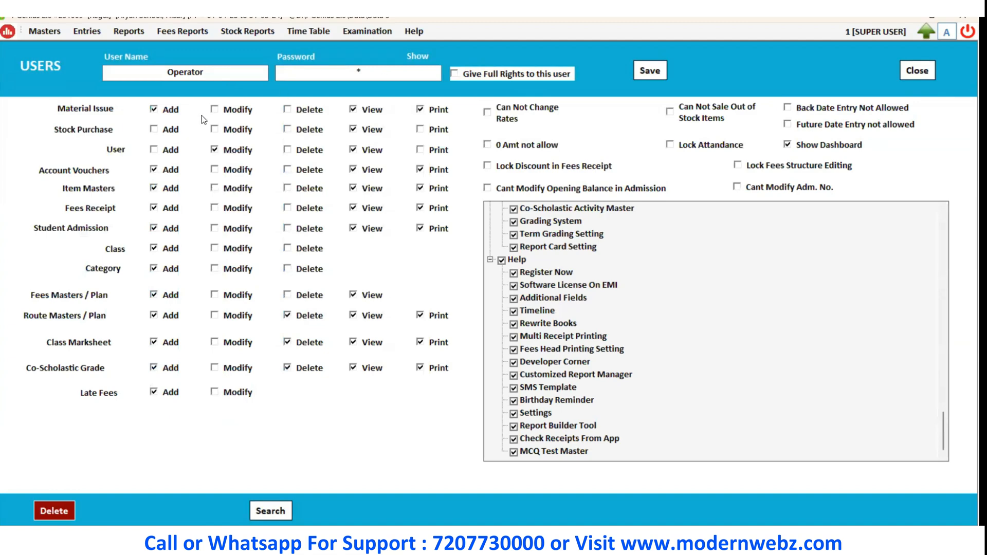
left_click(153, 129)
left_click(288, 315)
left_click(420, 130)
left_click(420, 149)
left_click(652, 73)
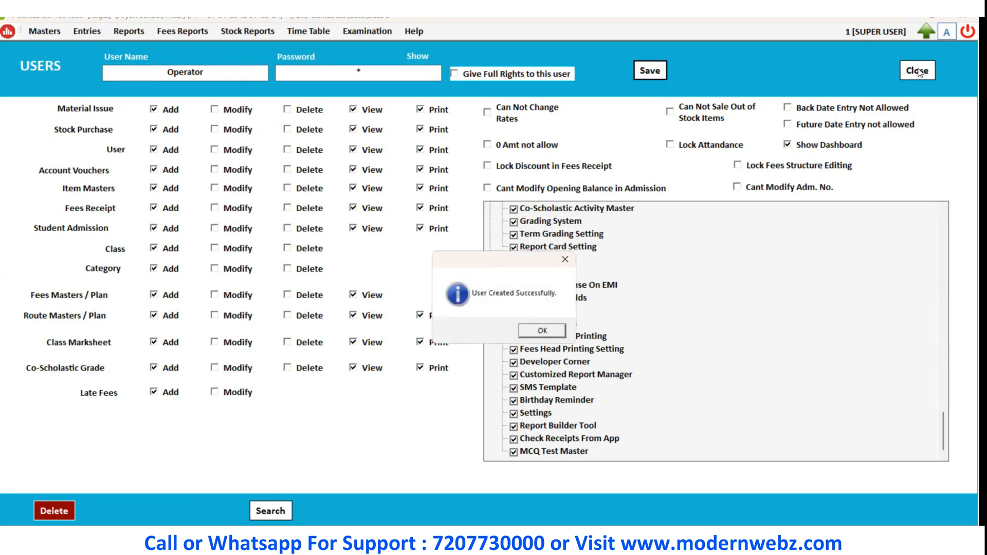
key("Return")
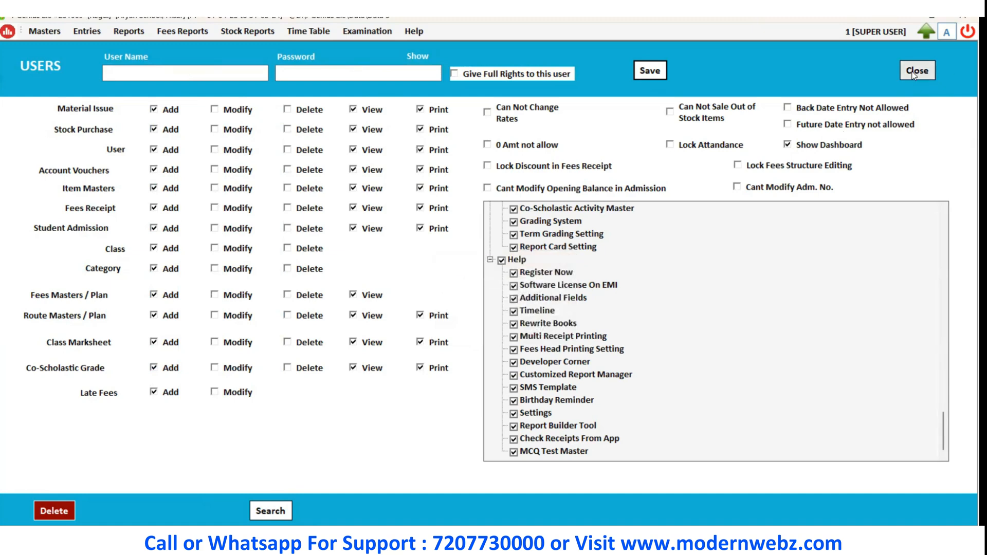
left_click(913, 73)
Open Company Info and save the company details without changes.
left_click(42, 32)
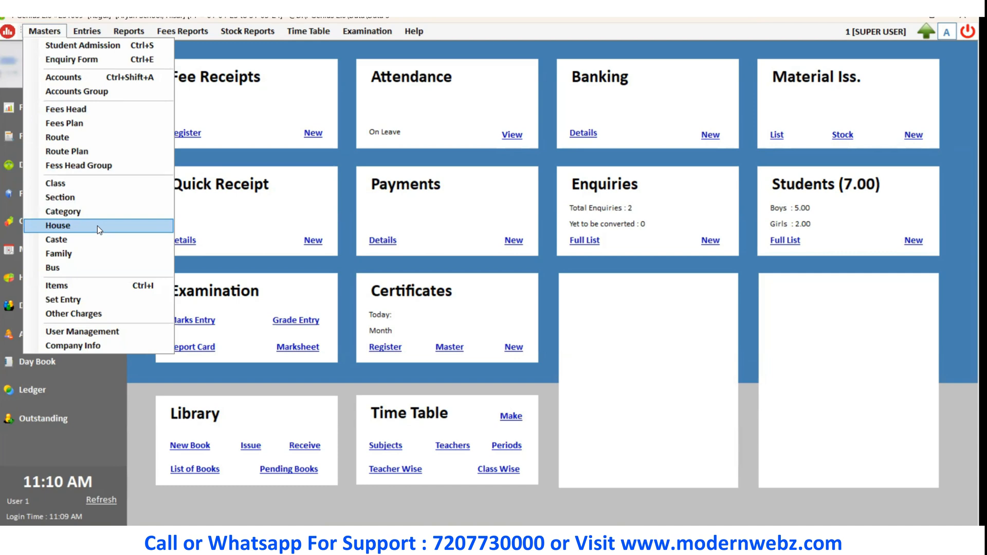
left_click(116, 345)
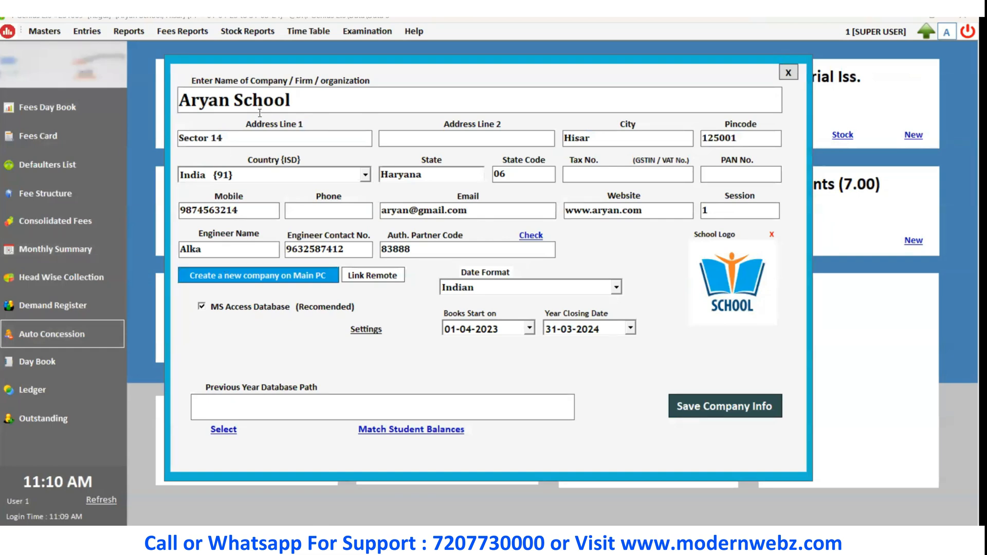
left_click(321, 103)
left_click(707, 409)
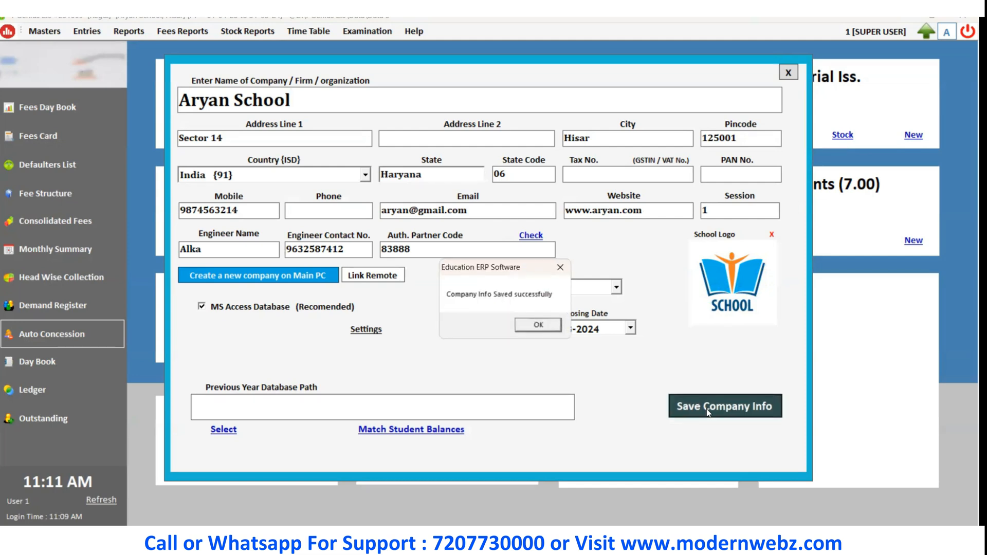
left_click(537, 325)
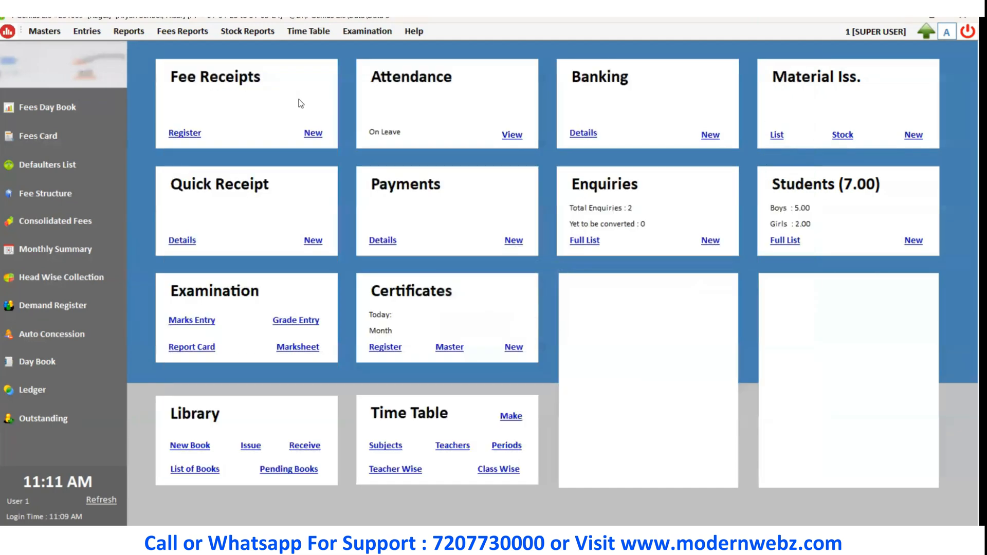
left_click(43, 32)
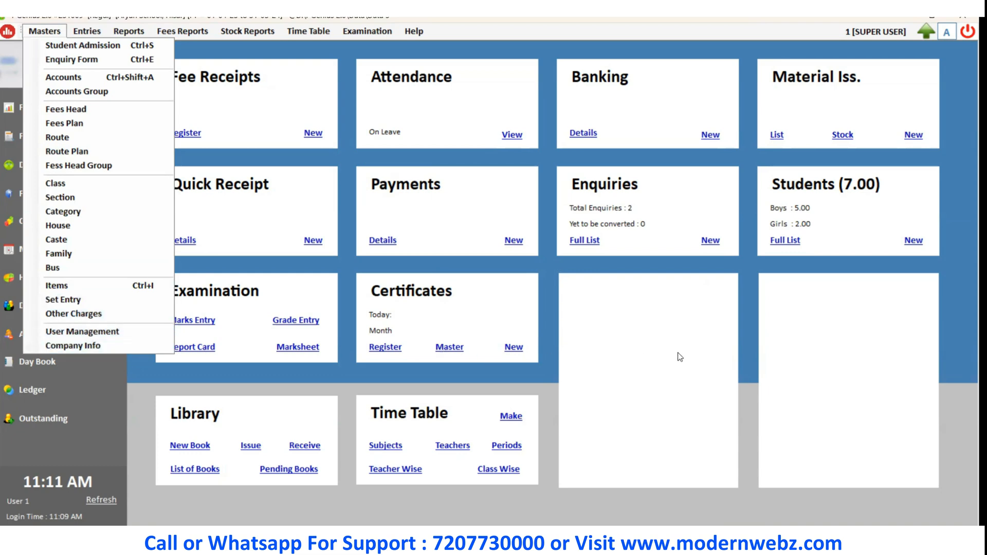
left_click(88, 32)
left_click(88, 32)
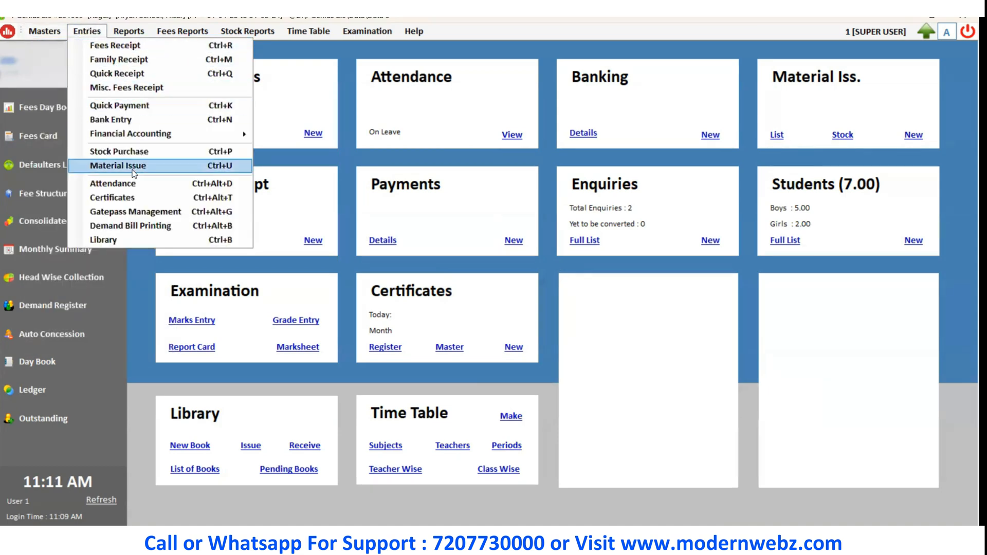
left_click(659, 370)
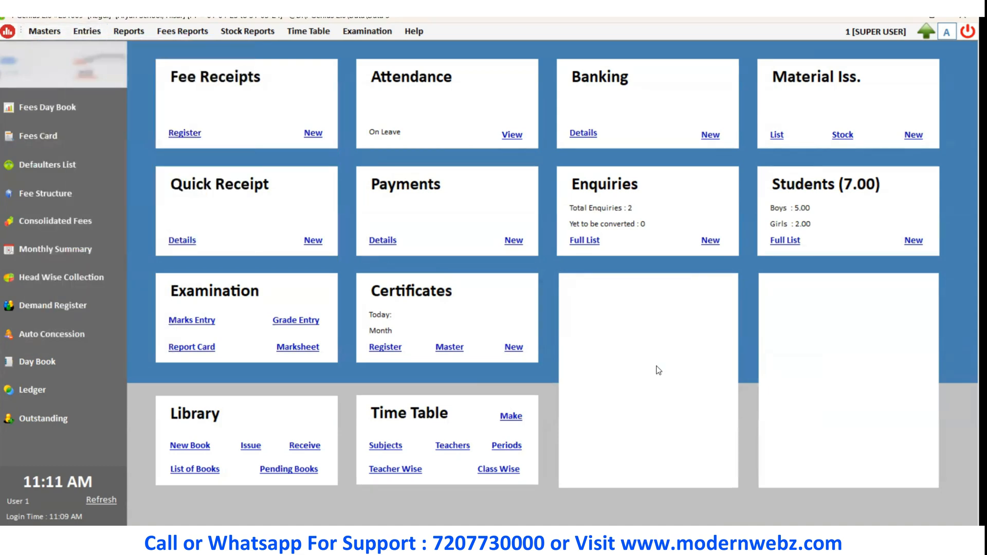